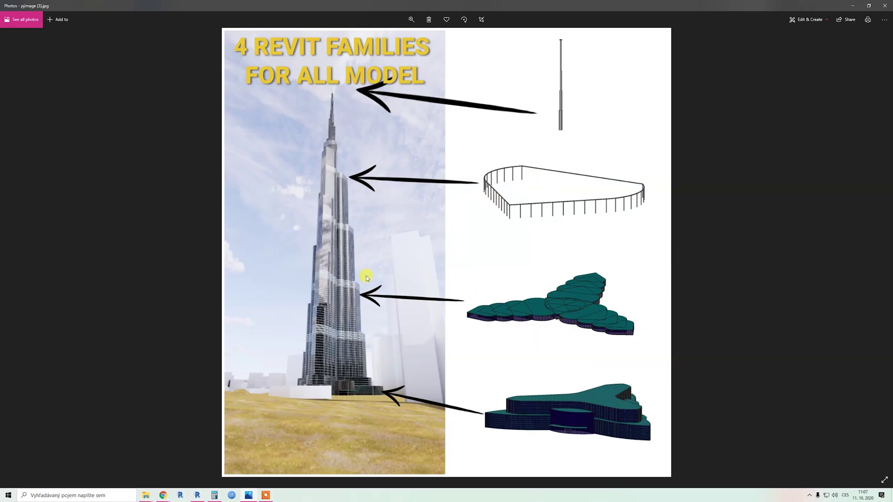
Switch to Revit and examine the tower's section, including its base, setbacks and overall height dimension.
click(197, 496)
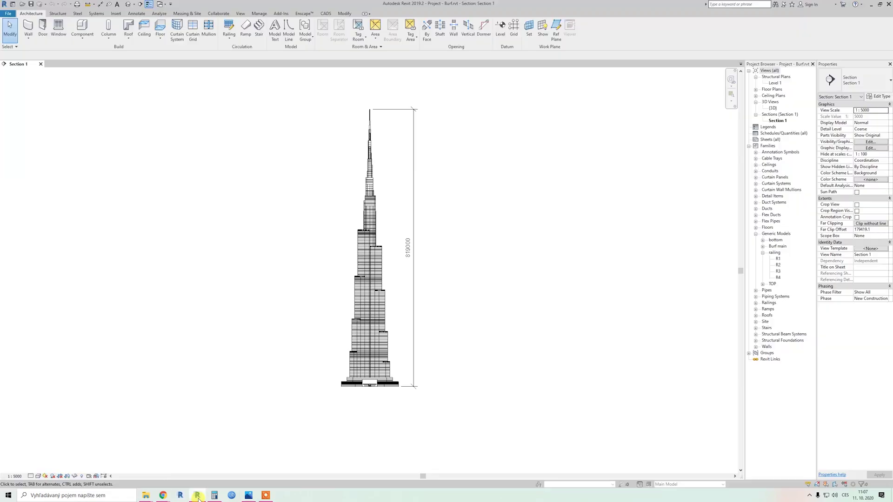
scroll(359, 385, up, 3)
scroll(360, 385, up, 4)
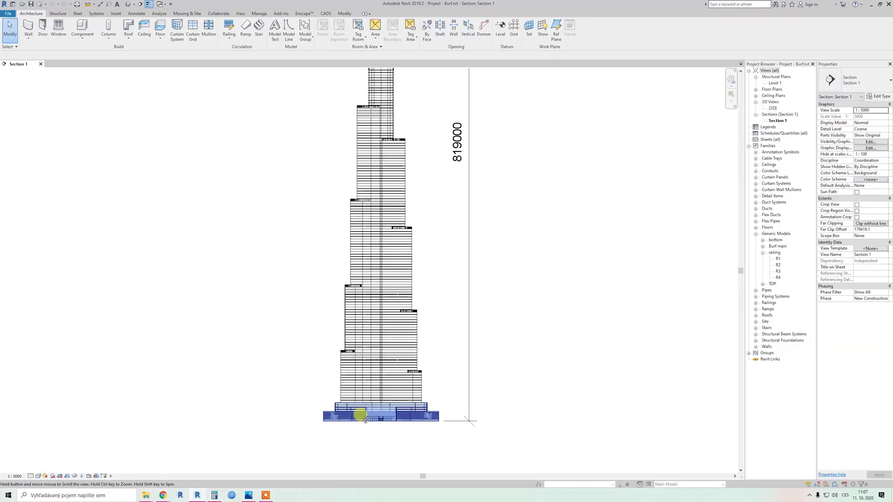
scroll(391, 429, down, 3)
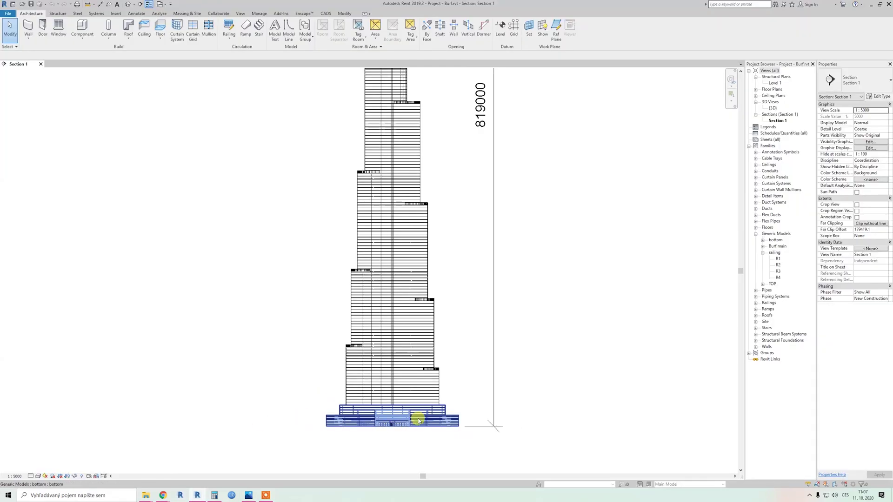
click(482, 335)
scroll(482, 334, down, 1)
scroll(482, 334, down, 1)
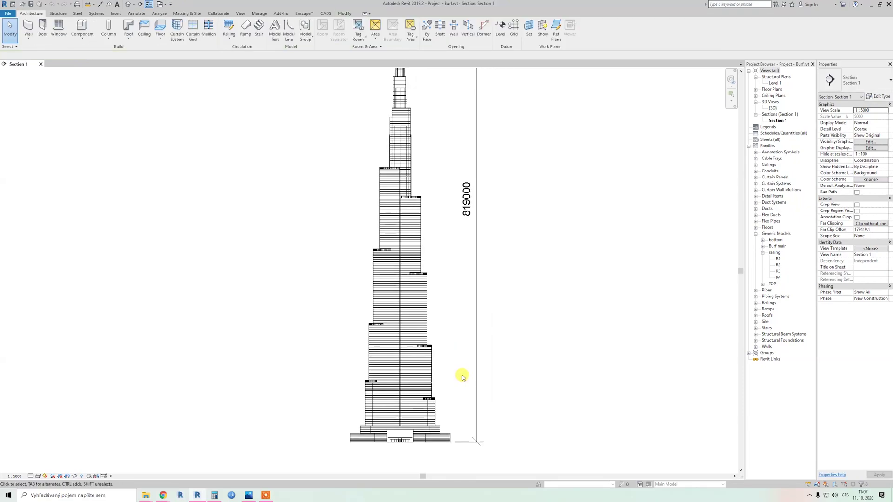
scroll(454, 350, down, 2)
scroll(449, 279, up, 3)
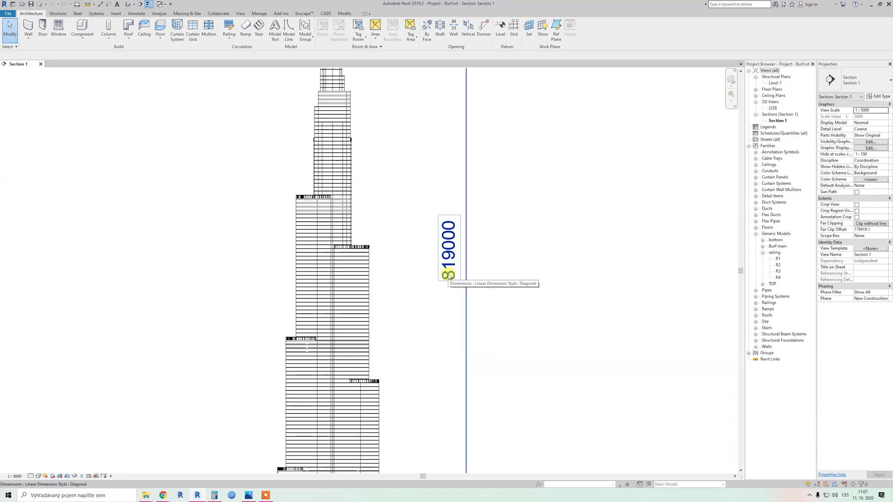
scroll(449, 277, down, 1)
middle_drag(421, 256, 442, 258)
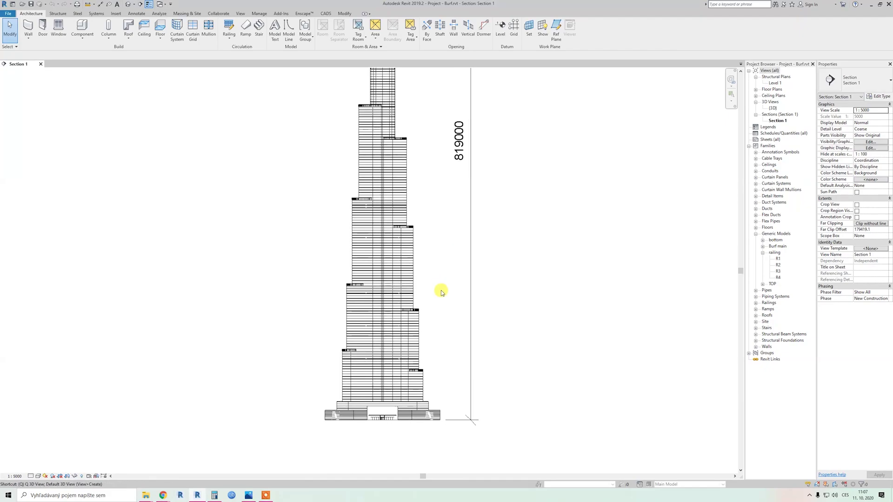
Open the default 3D view of the tower and set its detail level to Medium.
click(127, 6)
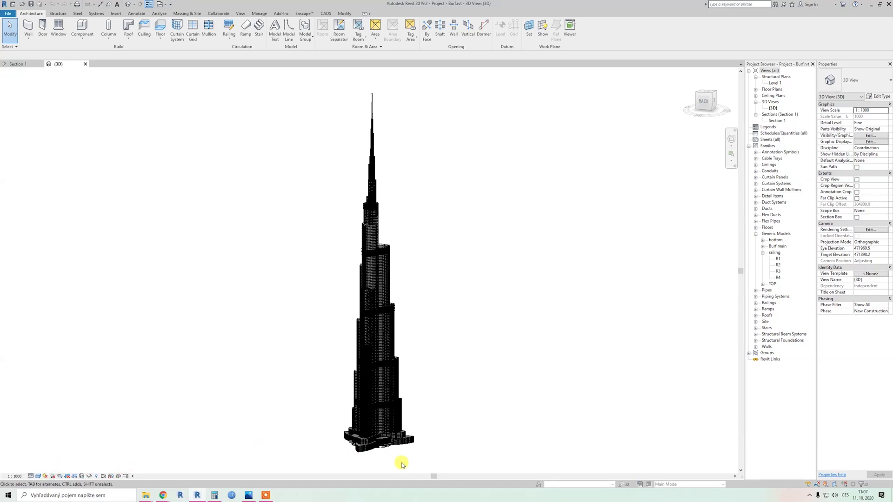
scroll(381, 460, up, 3)
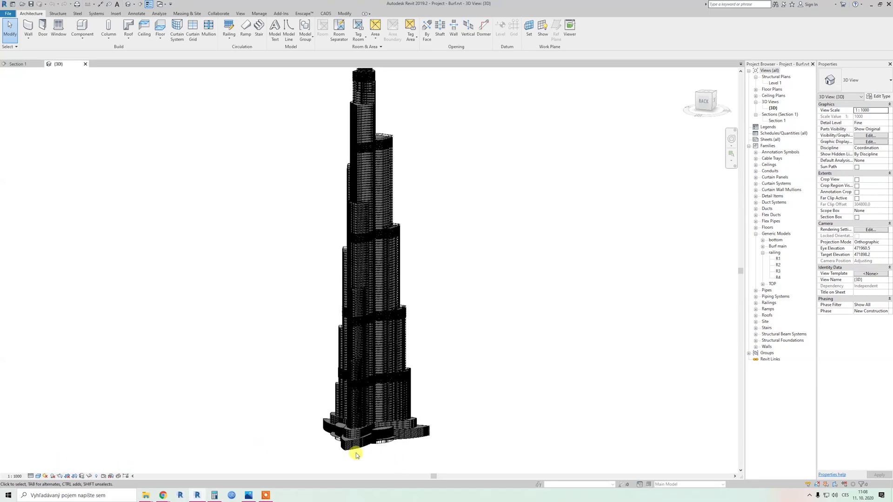
scroll(357, 455, up, 1)
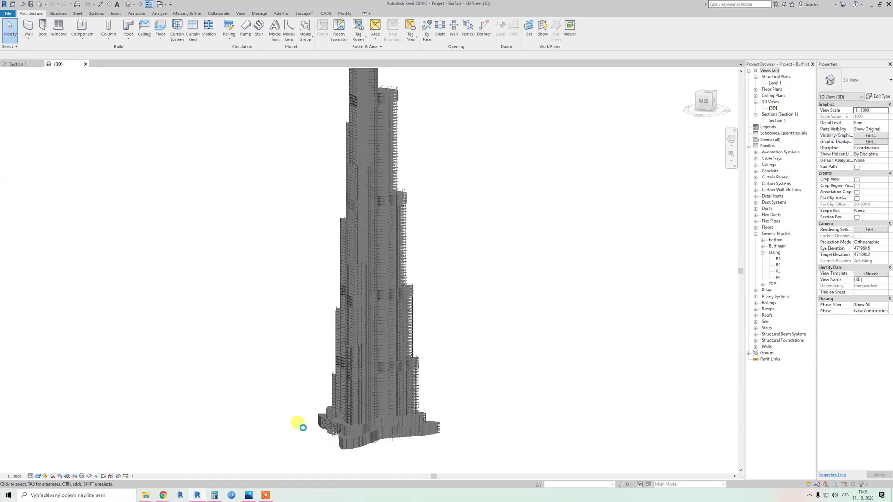
click(31, 477)
click(43, 462)
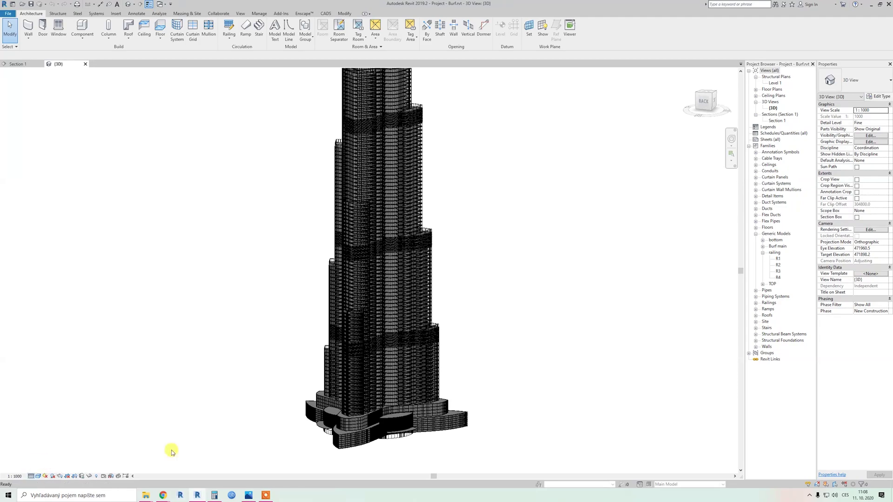
Compare the facade near the tower's base by switching the 3D view's detail level to Fine and back to Medium.
scroll(398, 373, up, 4)
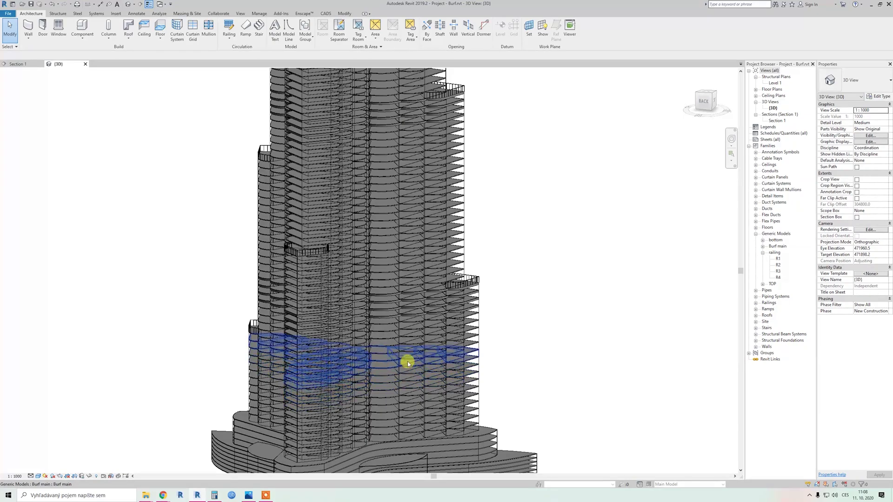
scroll(452, 362, up, 5)
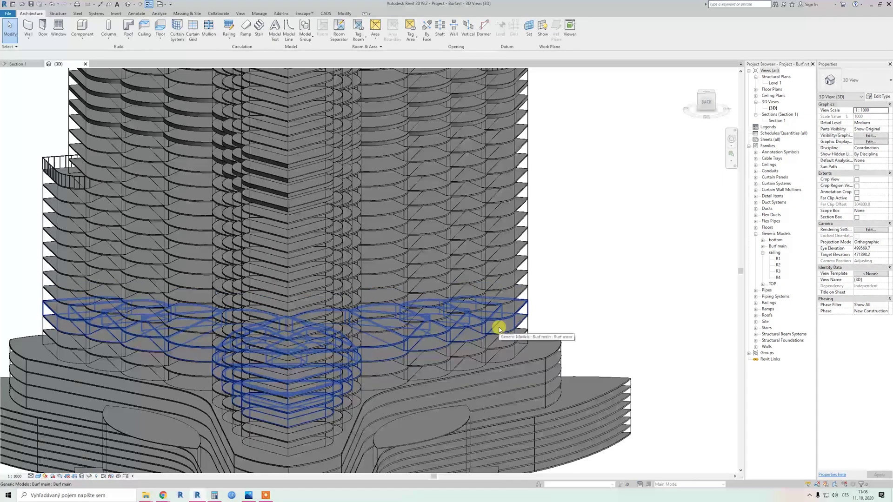
shift+middle_drag(499, 329, 273, 406)
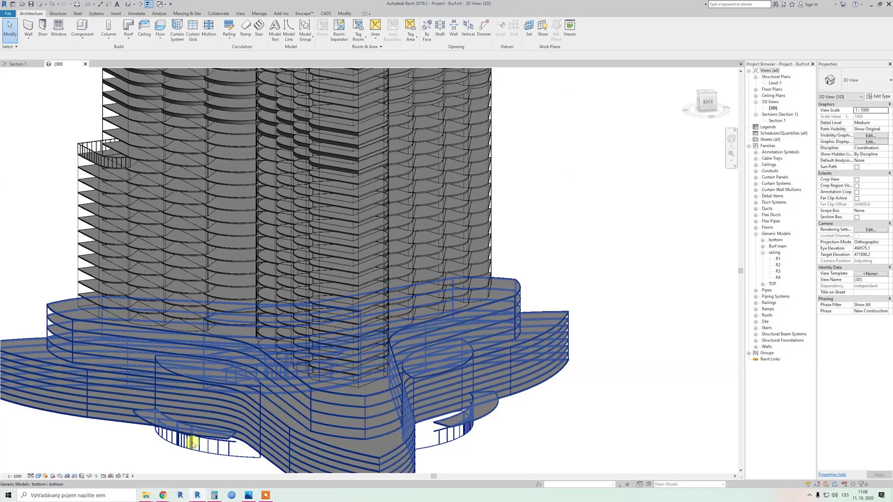
click(31, 477)
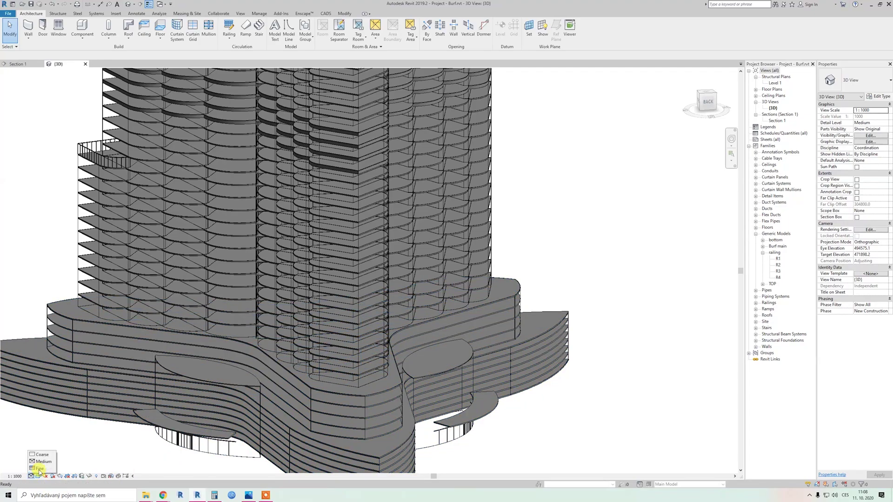
click(41, 464)
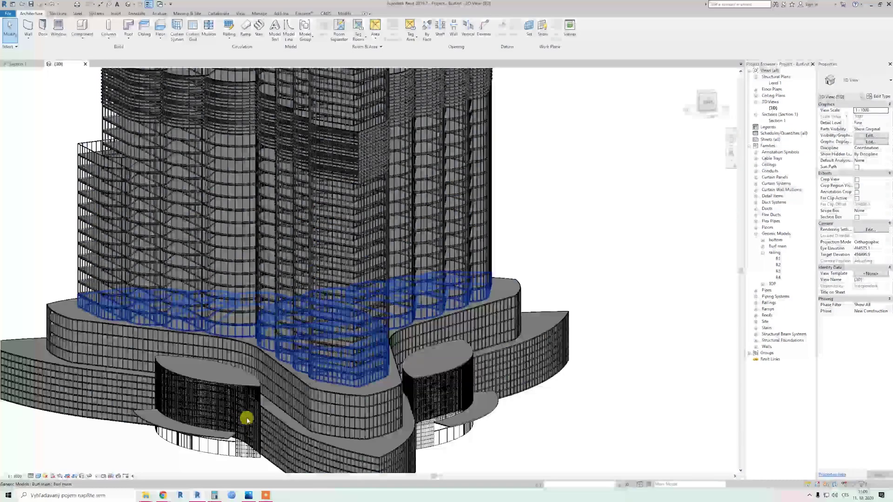
click(32, 477)
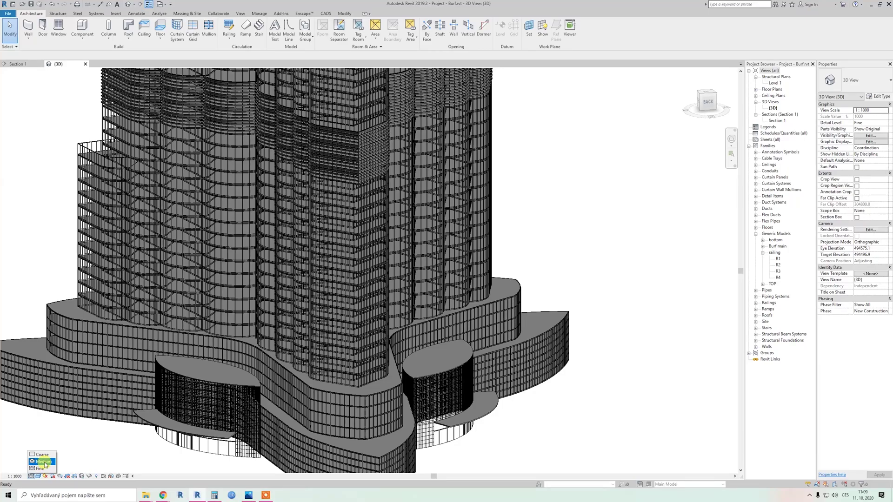
click(43, 462)
Open the "bottom" generic model family at the tower's base for editing.
shift+middle_drag(340, 372, 301, 383)
click(338, 381)
scroll(399, 381, up, 5)
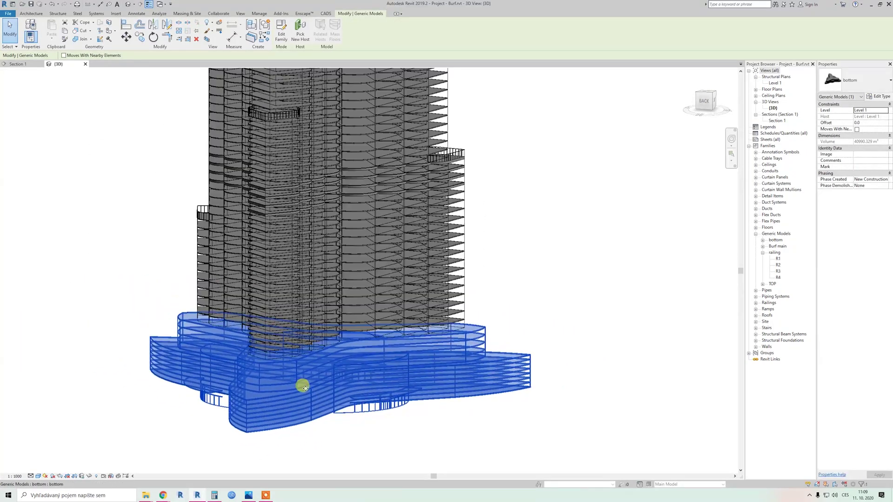
click(281, 32)
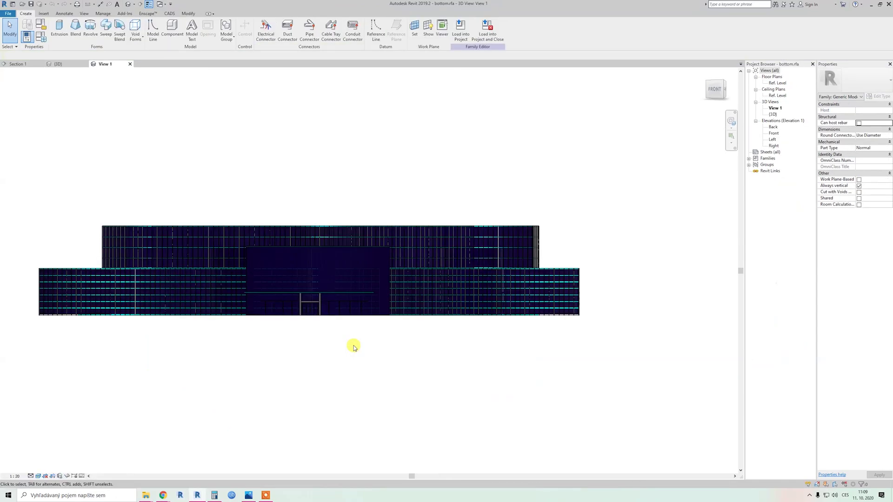
Review the base family's form from the front and its material and dimension parameters in Family Types.
shift+middle_drag(429, 349, 311, 400)
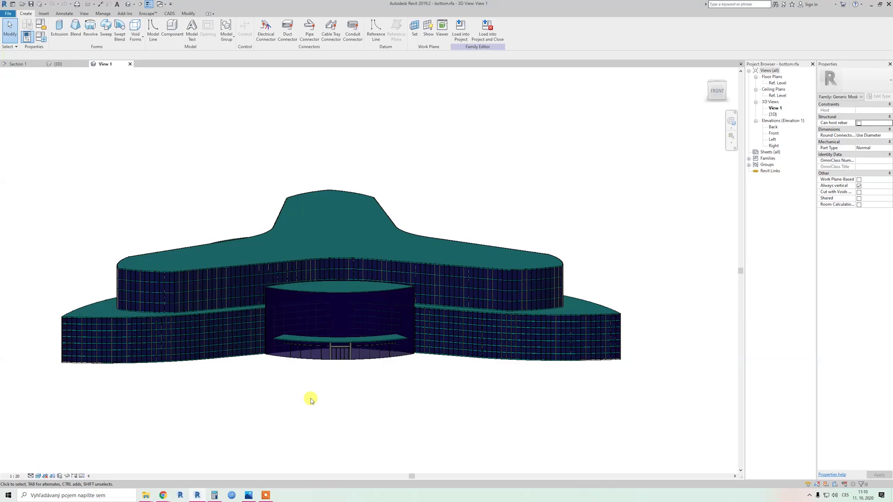
shift+middle_drag(247, 377, 311, 417)
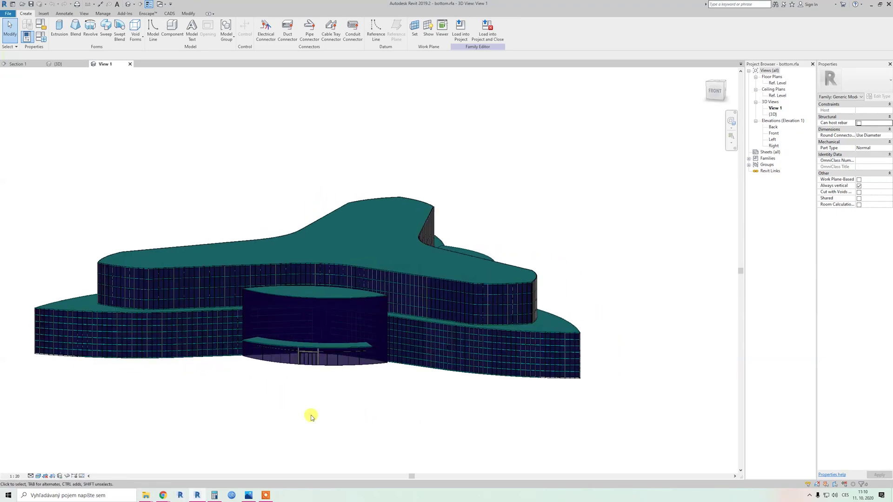
click(41, 37)
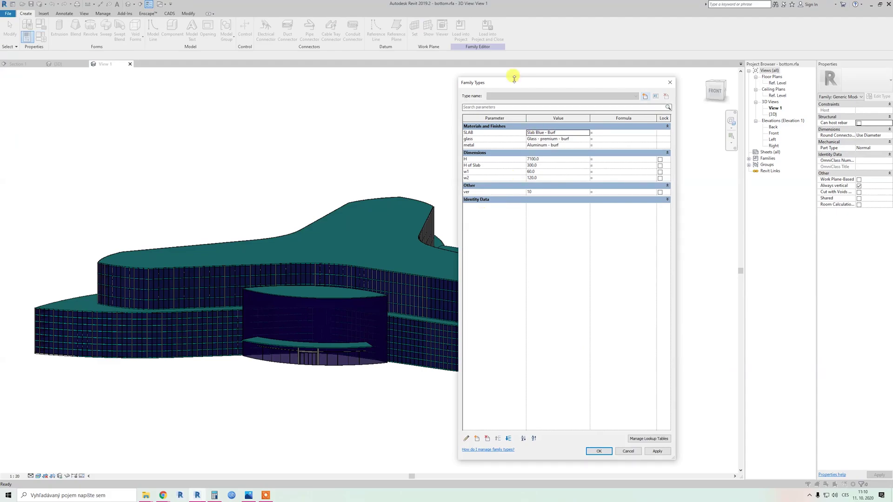
drag(521, 89, 579, 91)
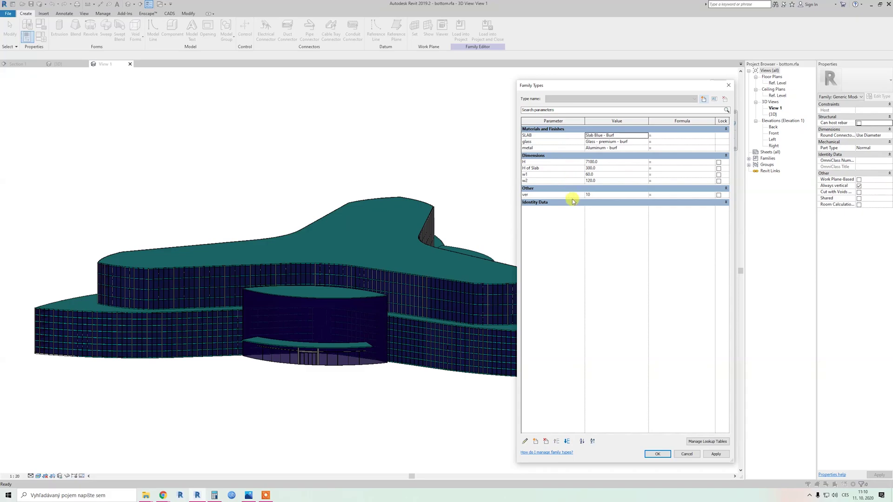
click(655, 454)
Examine the base's slabs, glass and vertical mullions up close and check the related parameters in Family Types.
scroll(578, 333, up, 5)
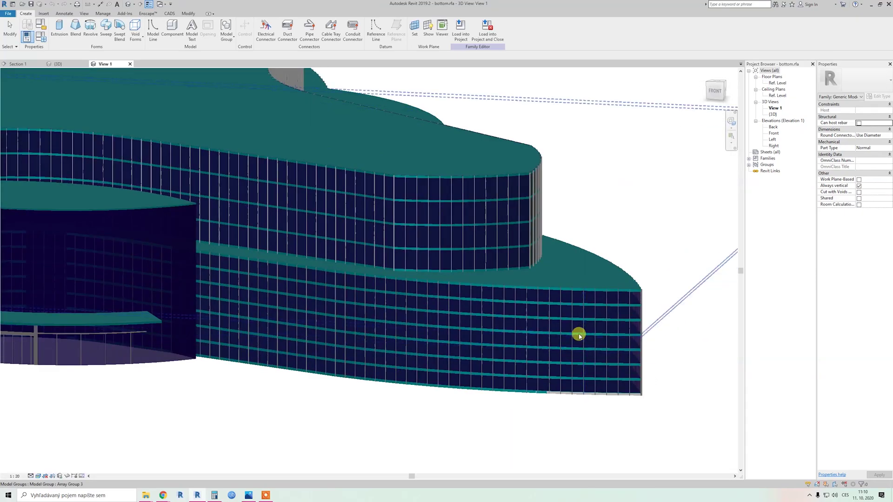
scroll(529, 291, down, 6)
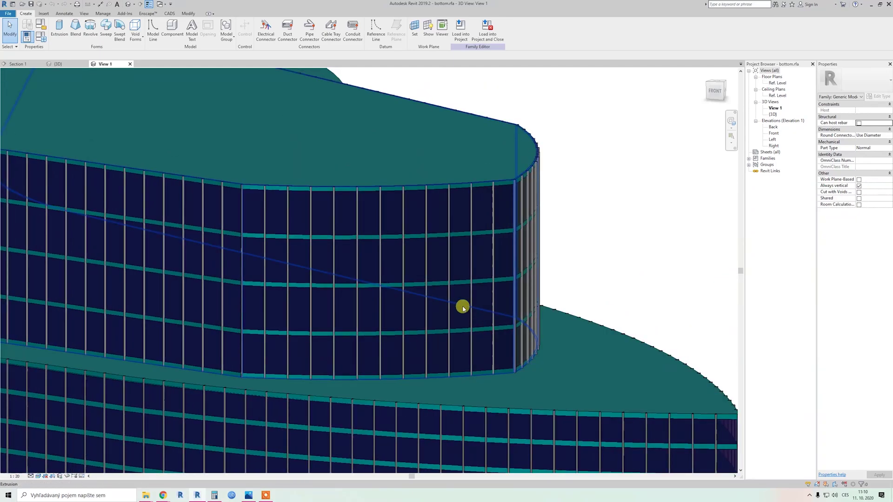
scroll(399, 267, up, 5)
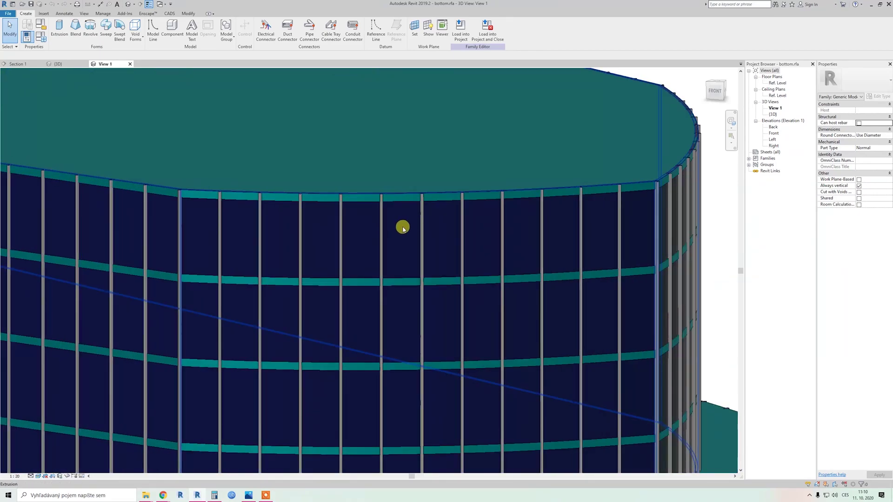
scroll(397, 228, down, 3)
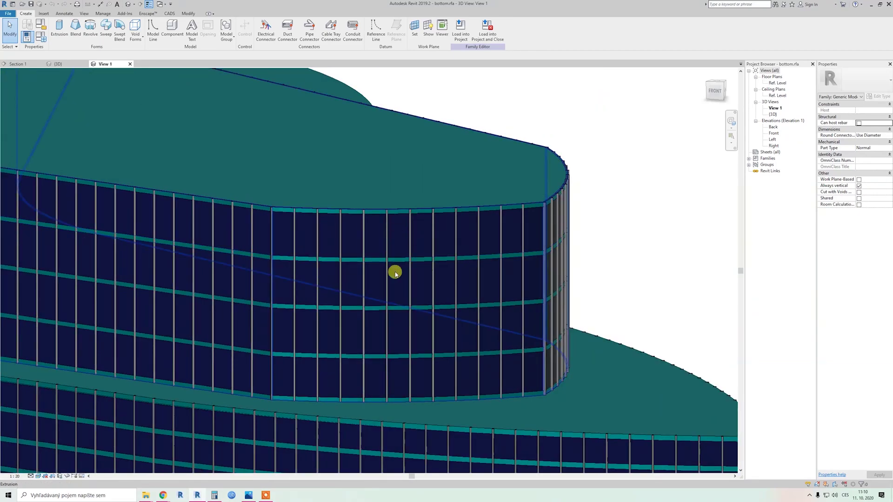
scroll(418, 261, down, 2)
scroll(436, 261, up, 4)
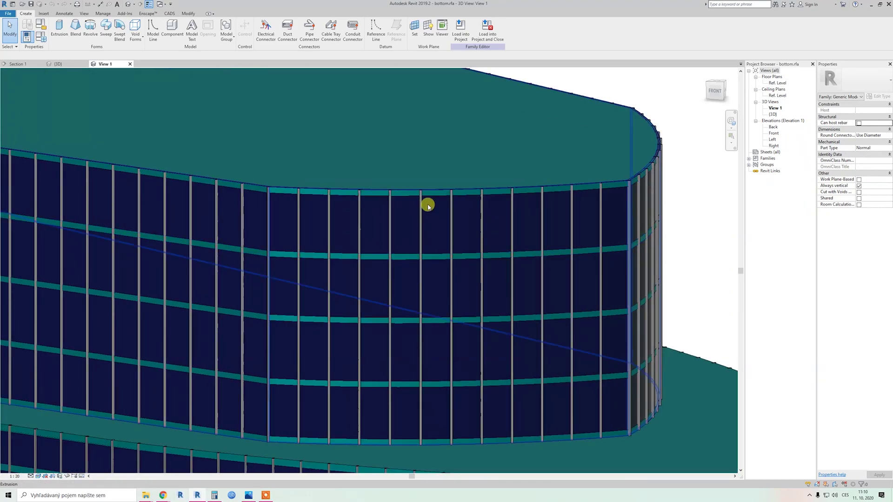
scroll(424, 200, up, 5)
scroll(419, 193, down, 2)
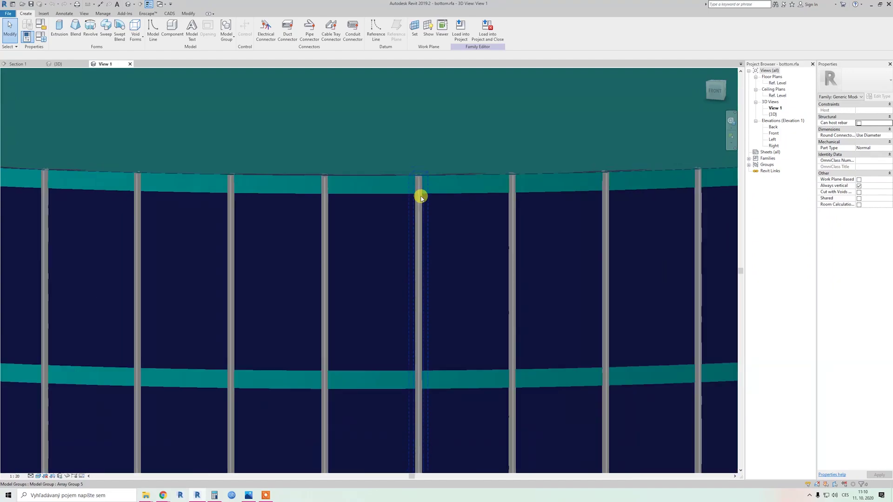
shift+middle_drag(421, 233, 463, 256)
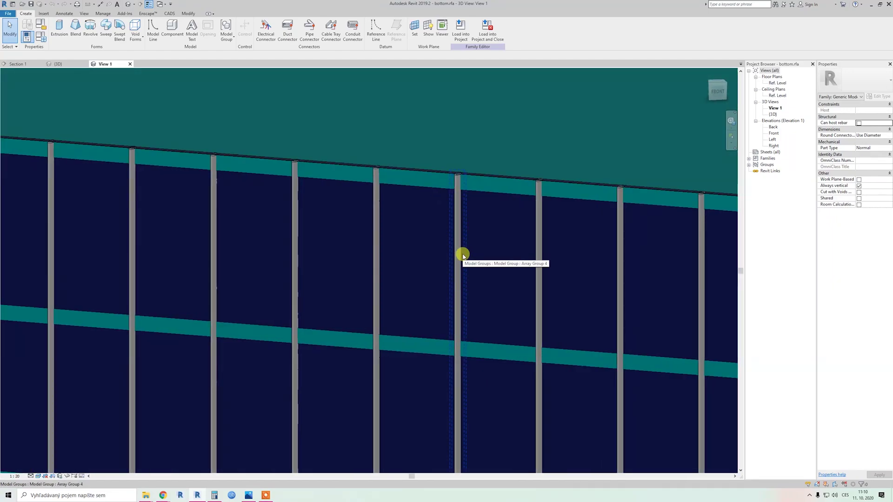
shift+middle_drag(534, 303, 470, 297)
key(t)
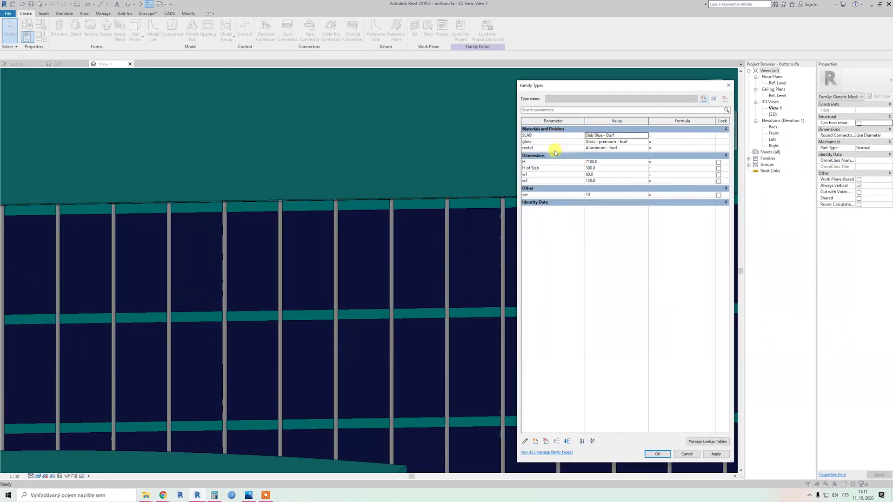
click(728, 85)
Turn on Preview Visibility in the family's 3D view and set the detail level to Fine to inspect the facade.
shift+middle_drag(530, 251, 303, 287)
scroll(393, 241, down, 5)
scroll(256, 327, down, 6)
shift+middle_drag(250, 335, 274, 405)
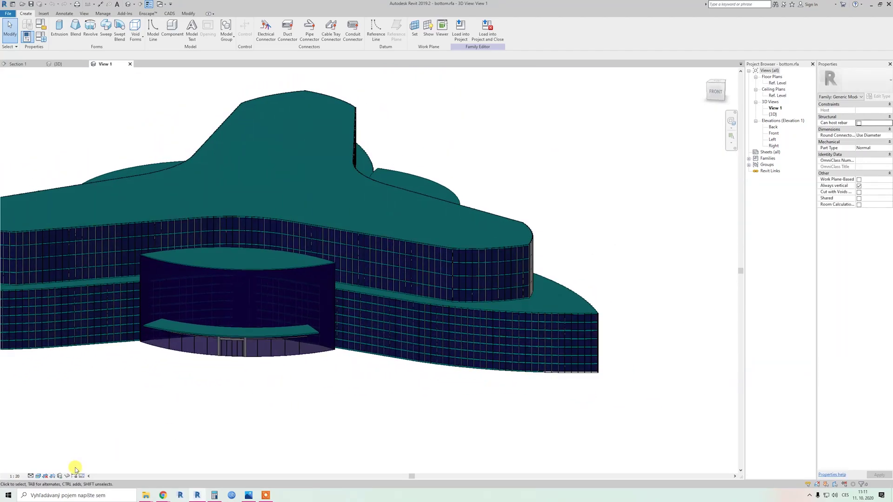
click(81, 477)
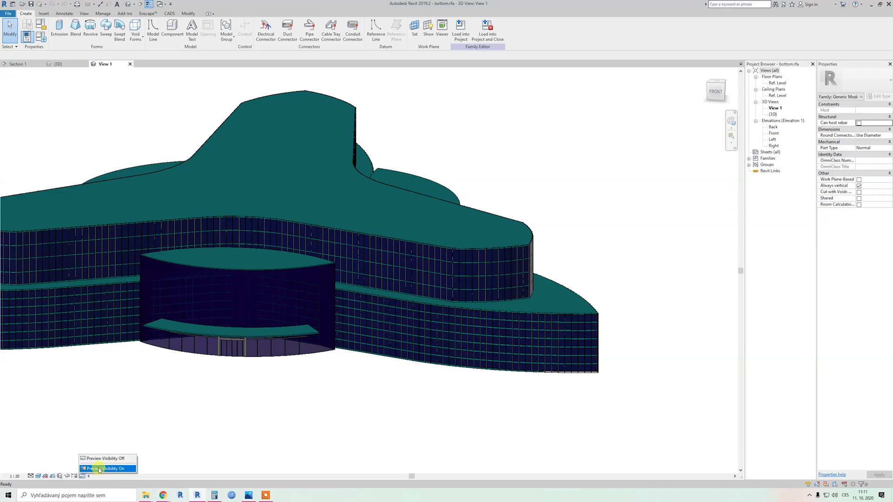
click(105, 468)
click(31, 476)
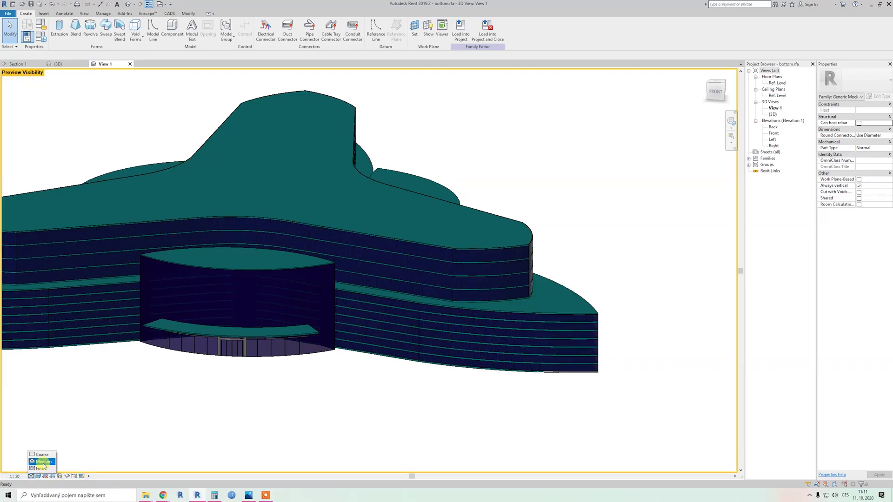
click(41, 466)
scroll(470, 297, up, 6)
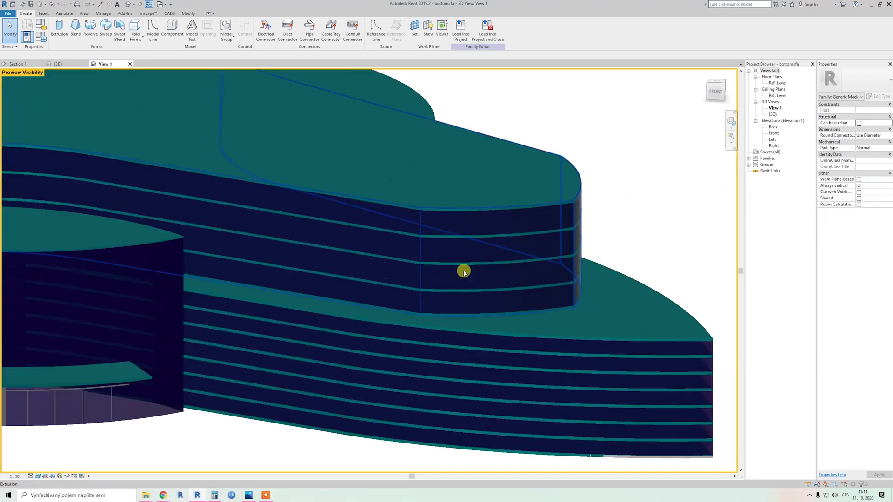
scroll(348, 294, down, 5)
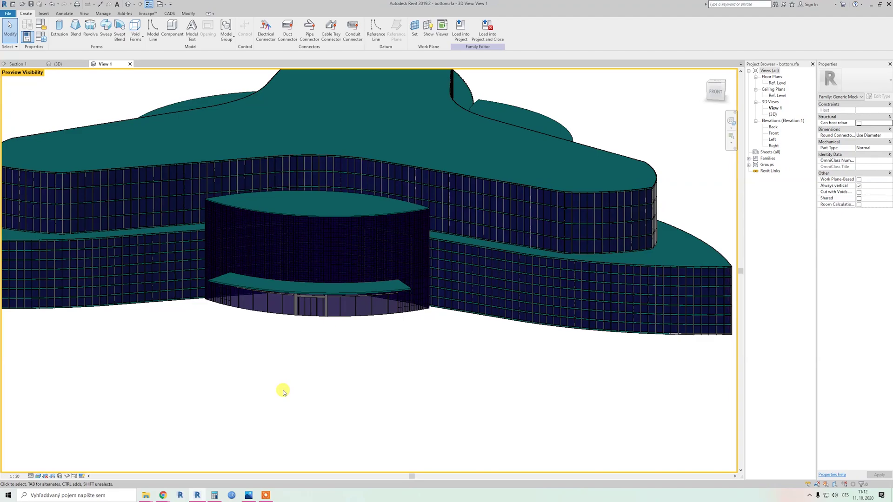
Lower the detail level of the base family's 3D view to simplify the display of the facade.
click(31, 476)
click(39, 463)
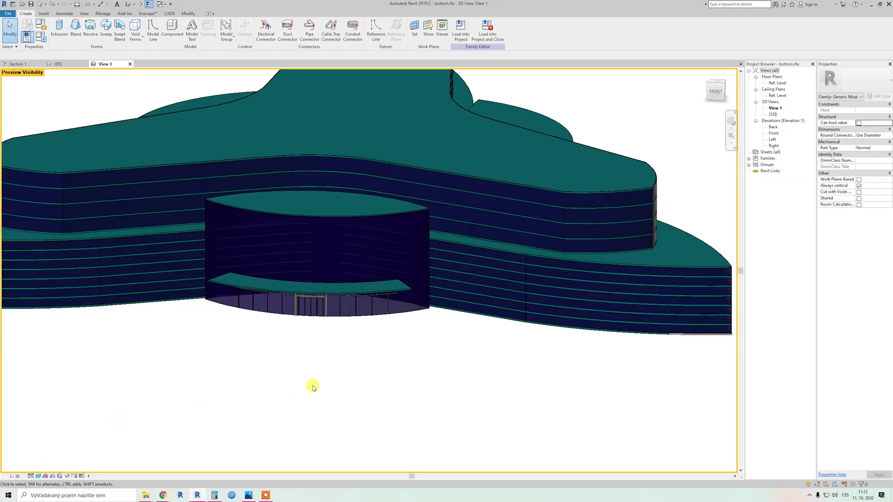
shift+middle_drag(313, 385, 265, 398)
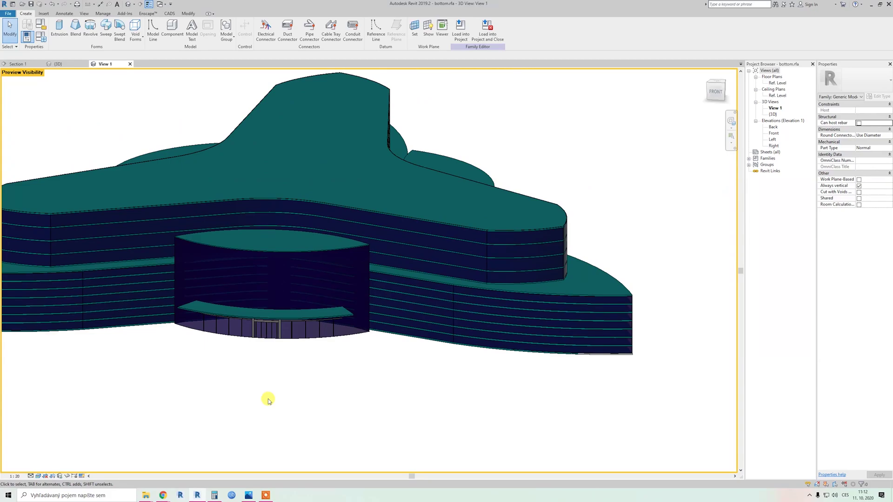
Review the dimension parameters H, H of Slab, w1 and w2 of the base family in Family Types.
click(41, 36)
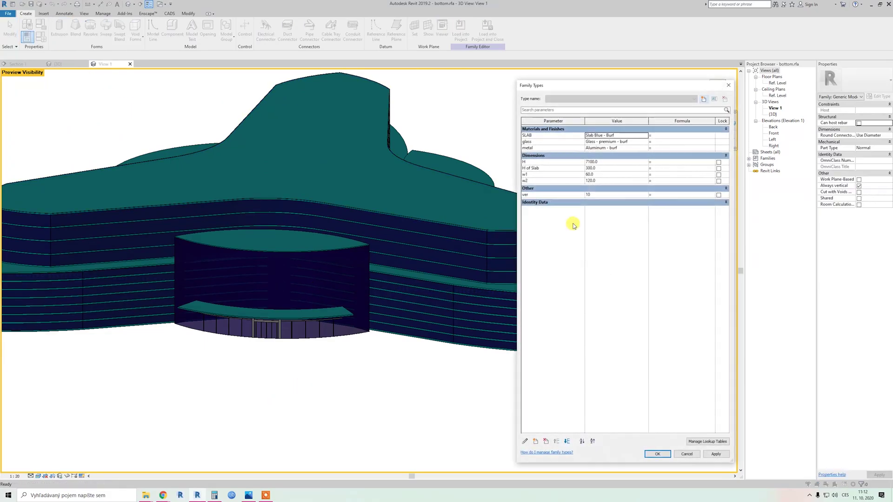
click(569, 162)
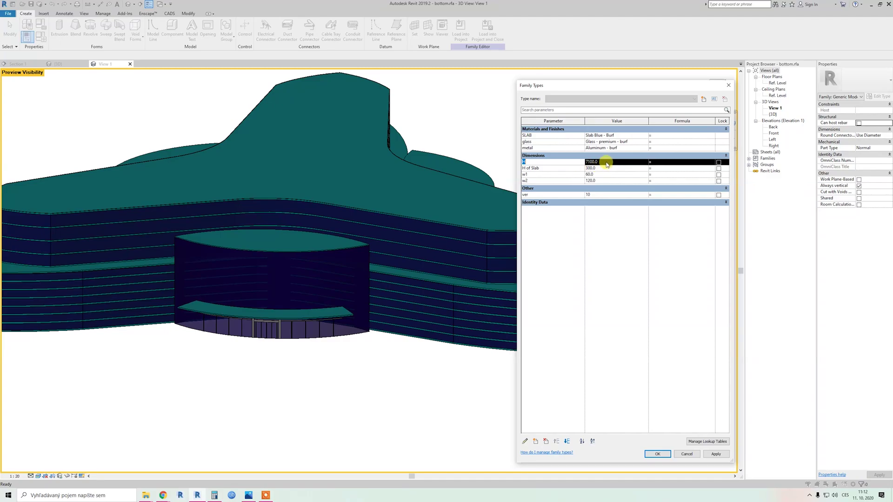
click(558, 168)
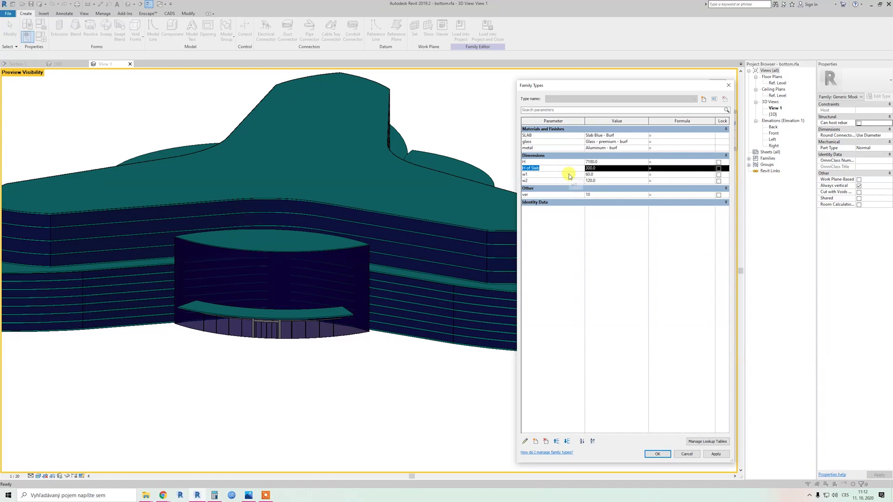
click(551, 175)
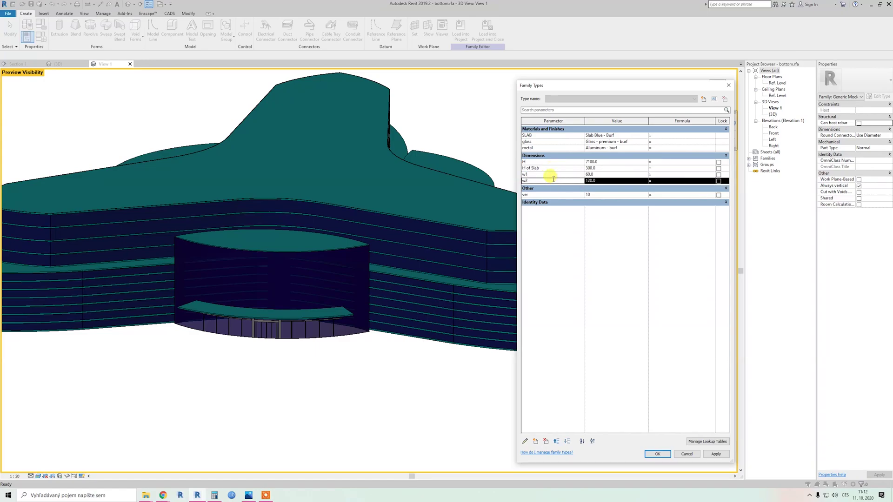
click(550, 180)
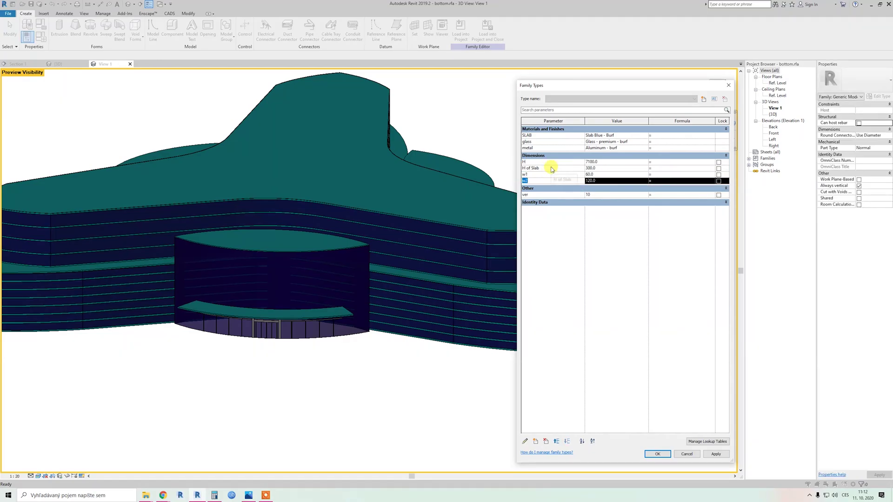
click(554, 169)
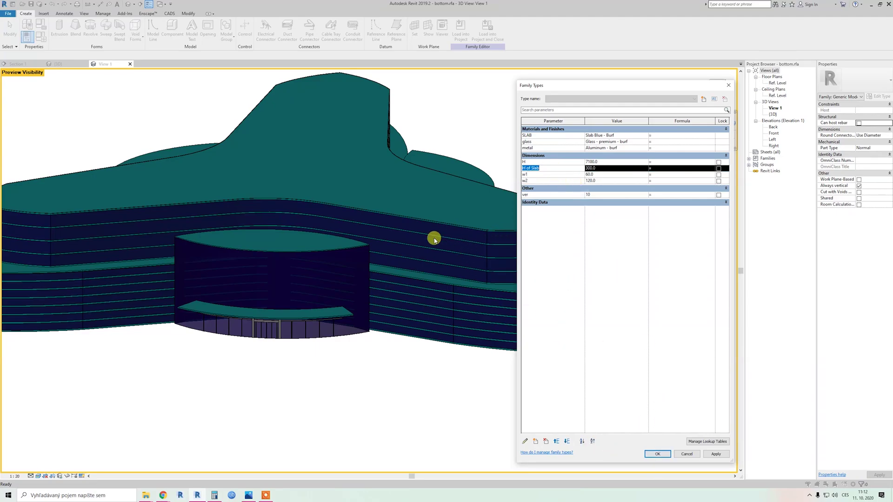
Set the family's H of Slab parameter to 600 and apply the change to the model.
click(607, 169)
text(600)
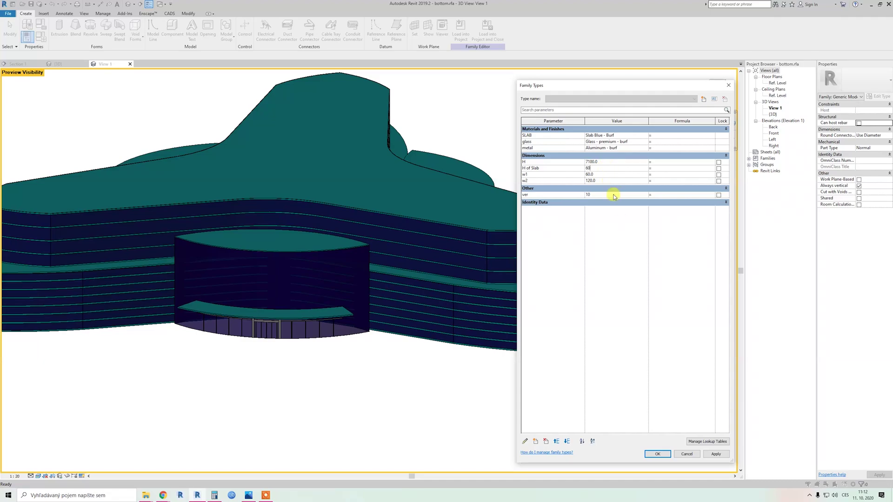
click(715, 454)
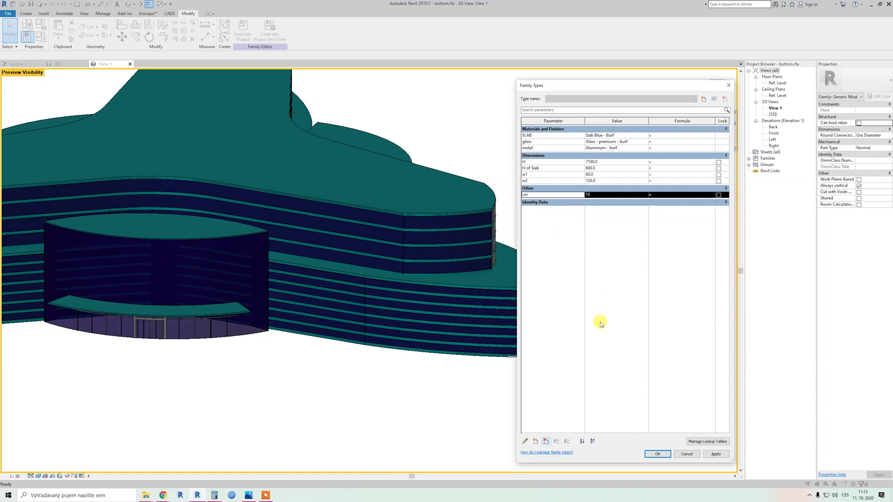
click(658, 455)
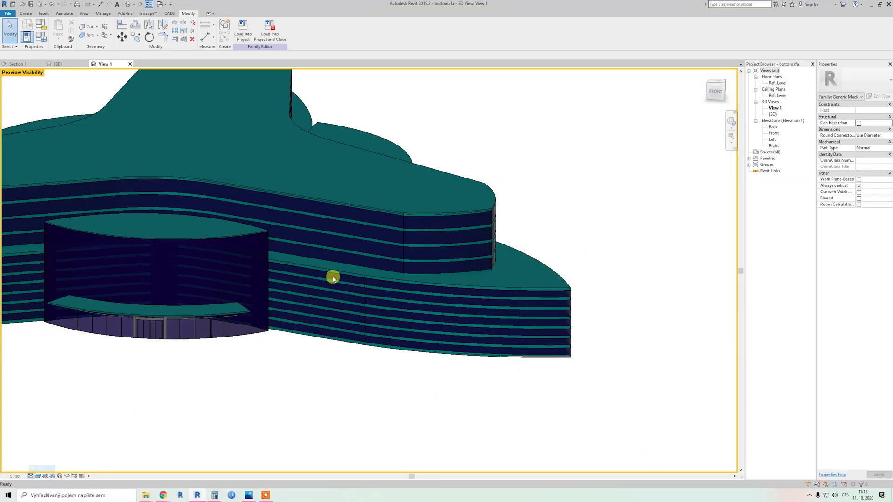
Examine the facade's vertical mullions up close, selecting one to inspect its profile and its top end.
scroll(382, 254, up, 8)
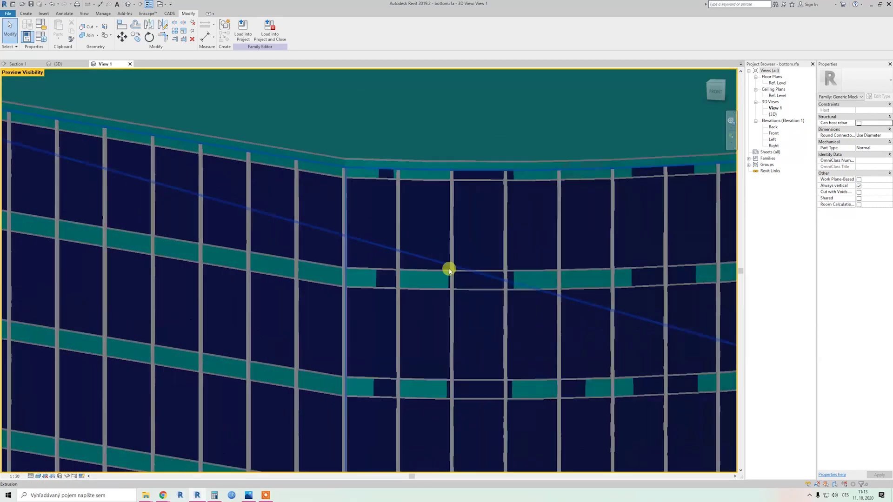
right_click(482, 275)
key(Escape)
shift+middle_drag(451, 281, 518, 231)
scroll(518, 231, up, 6)
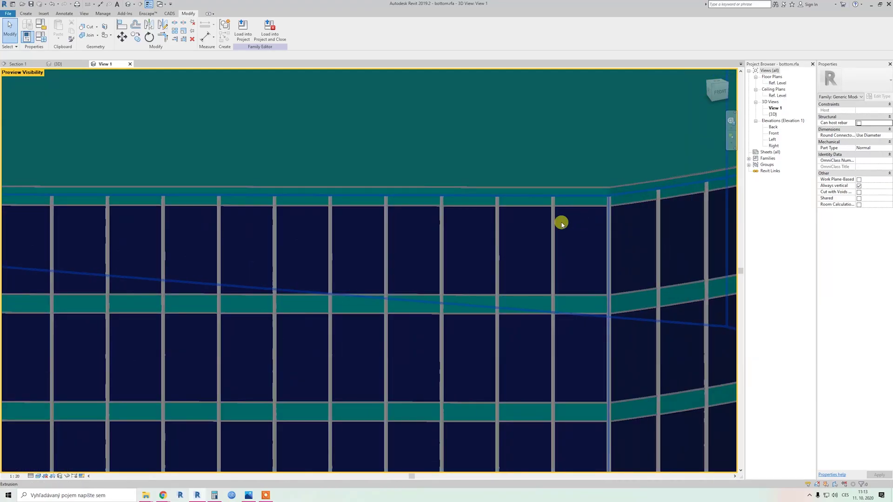
click(543, 223)
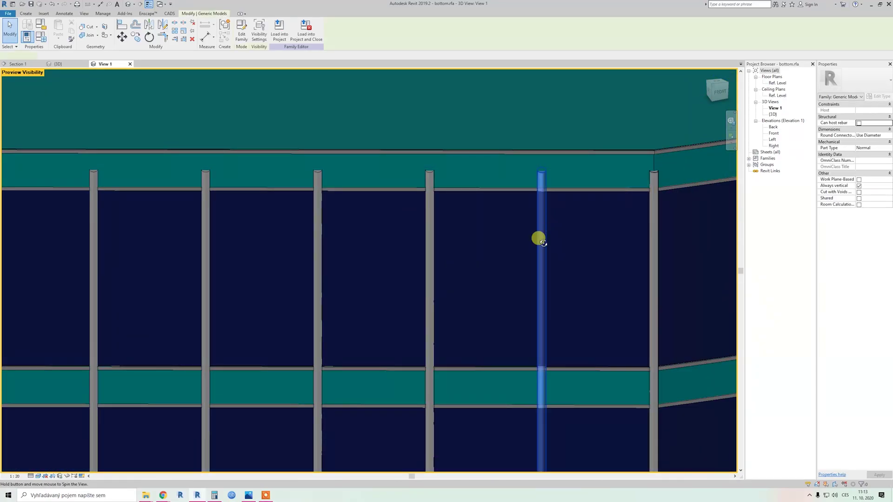
shift+middle_drag(538, 237, 537, 198)
scroll(534, 188, up, 4)
click(514, 184)
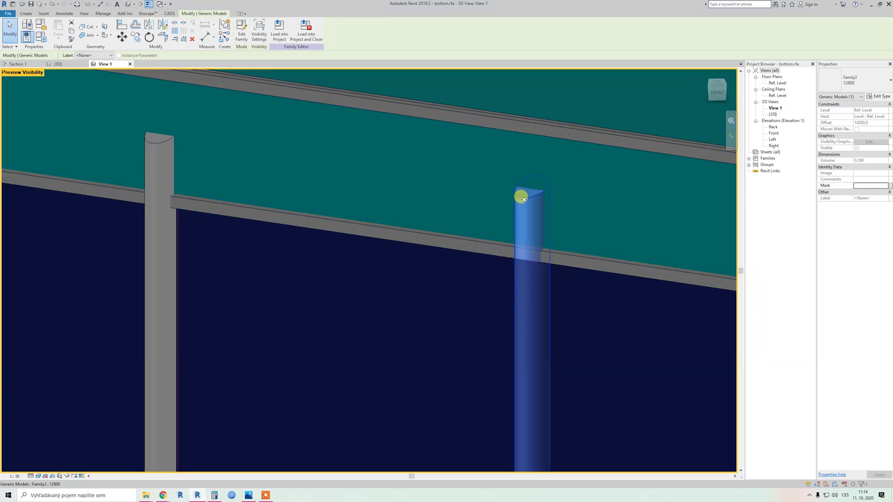
scroll(531, 210, down, 3)
key(Escape)
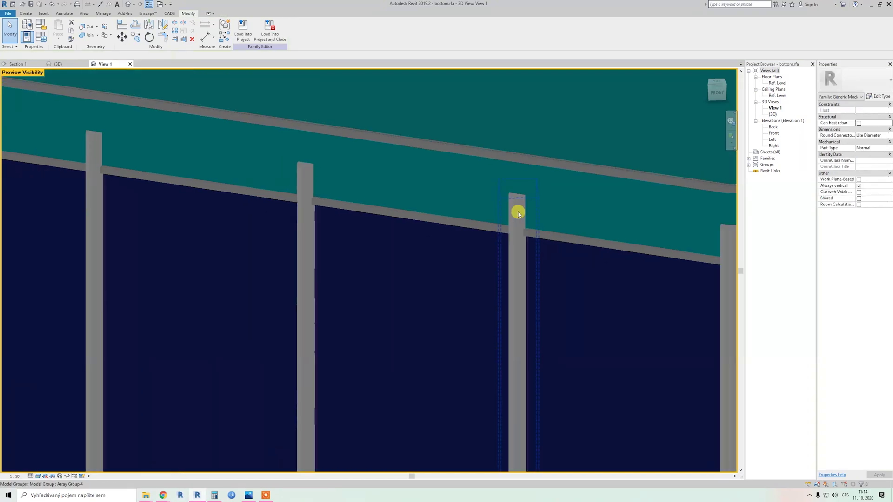
Set the mullion dimensions w1 to 20 and w2 to 80 in Family Types and apply them.
key(f)
key(t)
drag(606, 92, 657, 93)
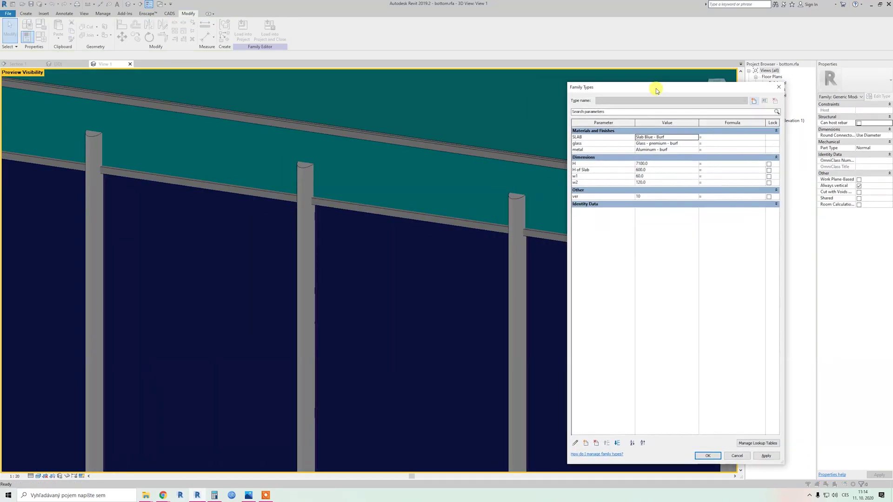
click(661, 178)
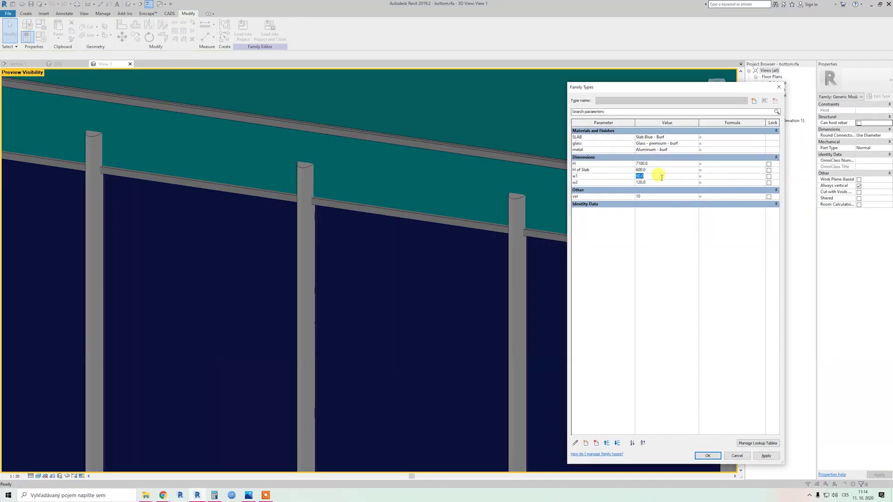
click(657, 183)
text(80)
click(766, 457)
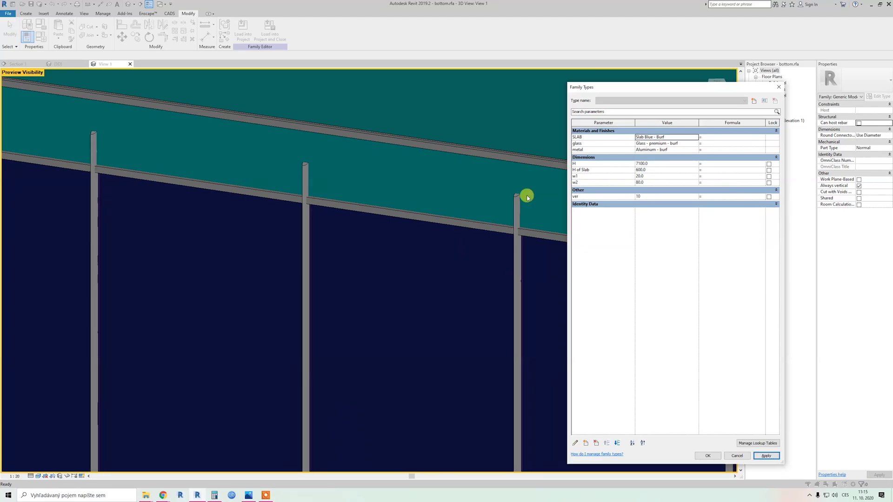
click(708, 456)
Inspect the thinner mullions, and set w1 to 60, w2 to 120 and H of Slab to 300 in Family Types.
scroll(523, 289, down, 5)
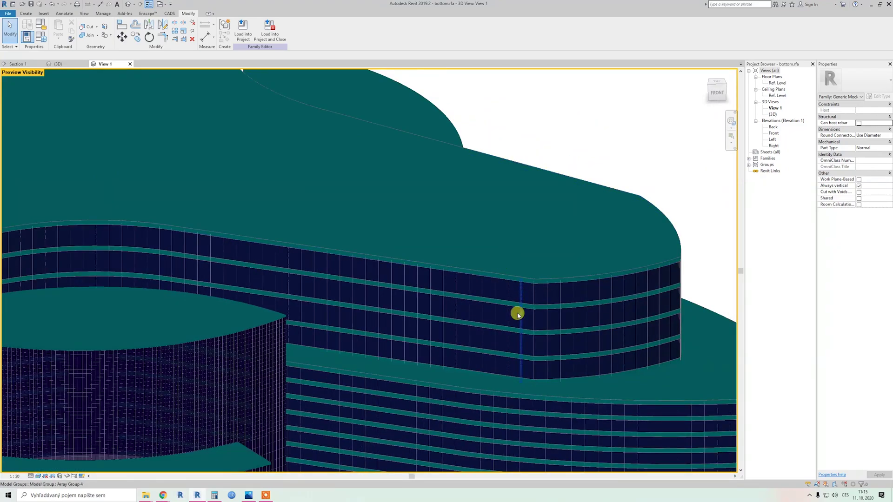
scroll(468, 337, down, 3)
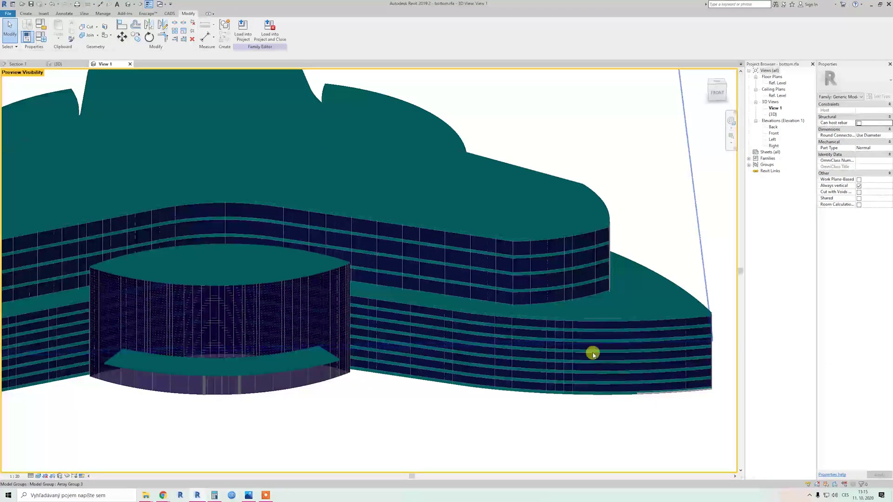
scroll(516, 222, up, 6)
scroll(330, 134, up, 10)
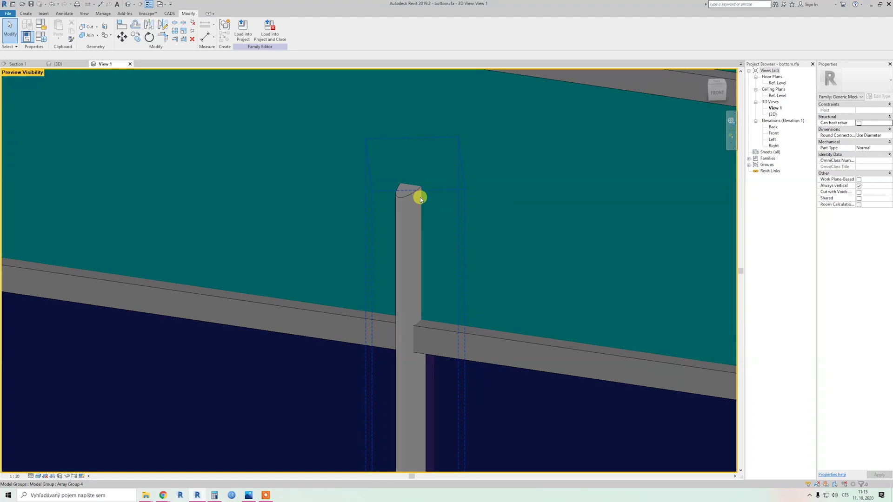
key(f)
key(t)
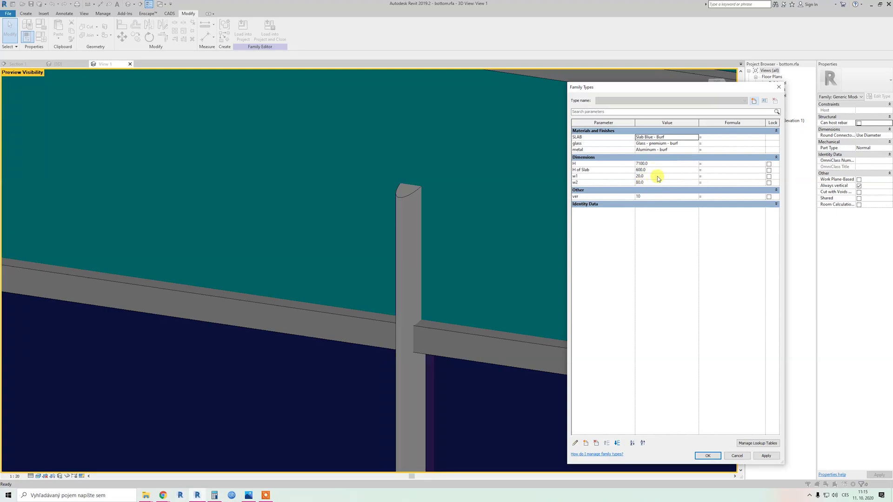
click(655, 176)
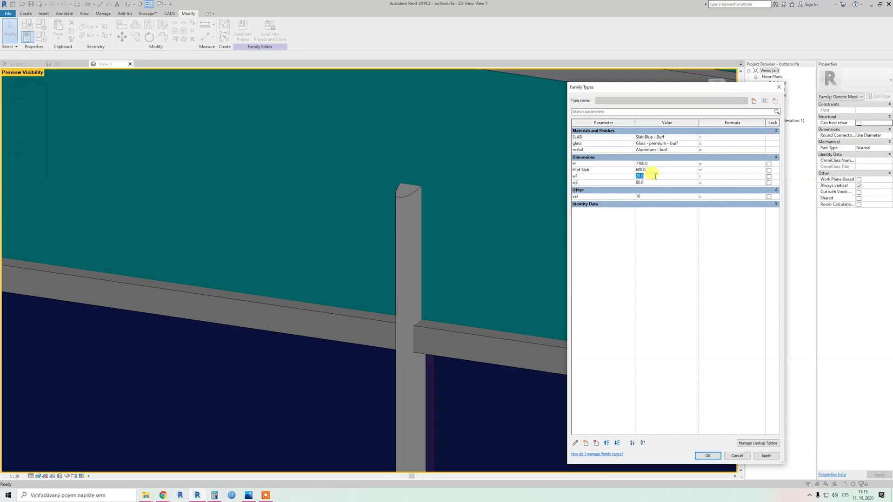
click(656, 183)
text(120)
click(645, 170)
text(300)
click(710, 456)
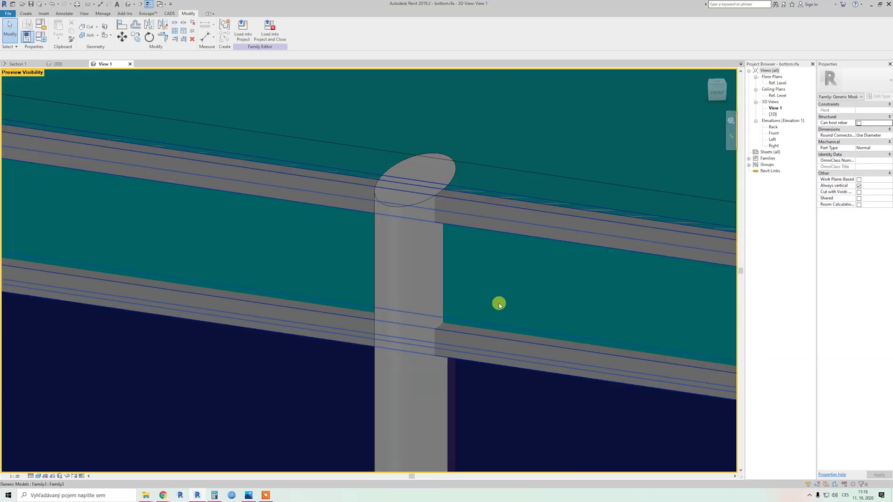
Look over the family's restored facade, and switch to the project's 3D view to view the whole tower.
scroll(499, 302, down, 6)
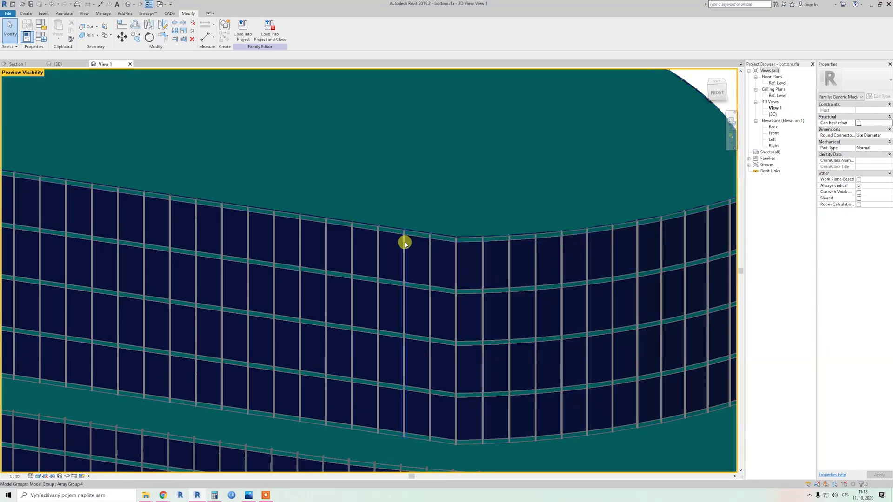
scroll(404, 242, down, 5)
scroll(424, 267, down, 2)
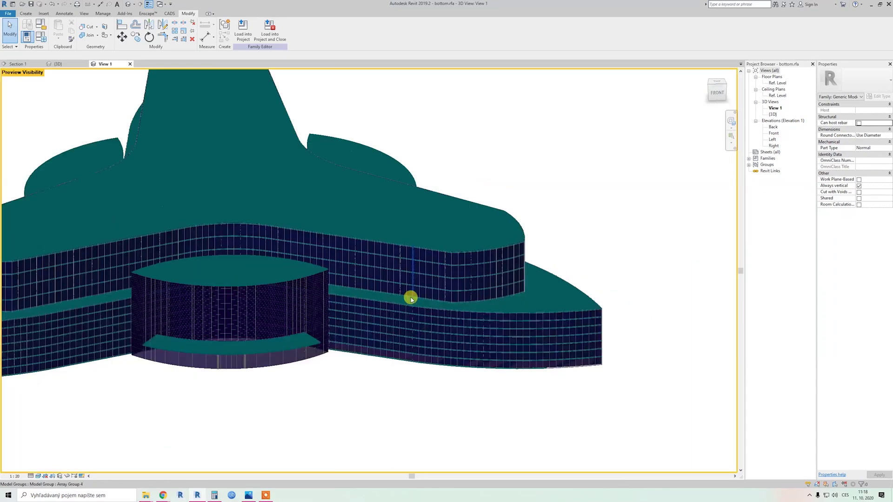
scroll(462, 305, down, 3)
shift+middle_drag(448, 299, 327, 215)
click(67, 64)
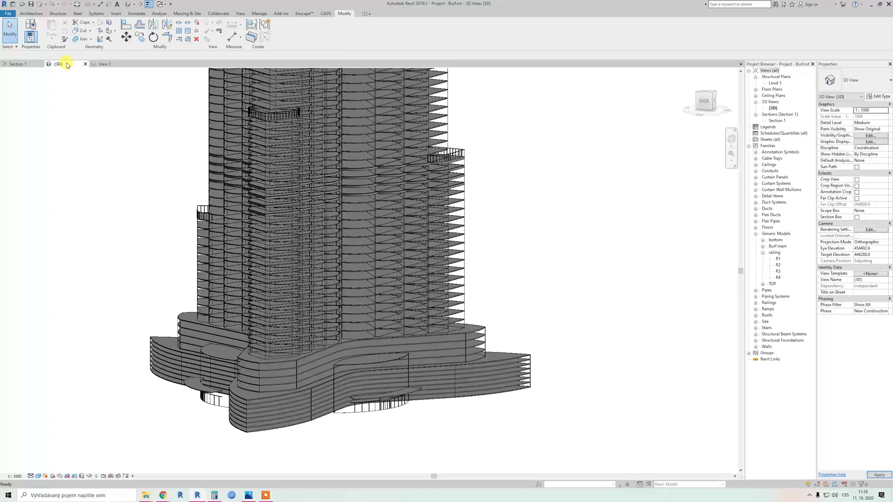
scroll(364, 279, down, 1)
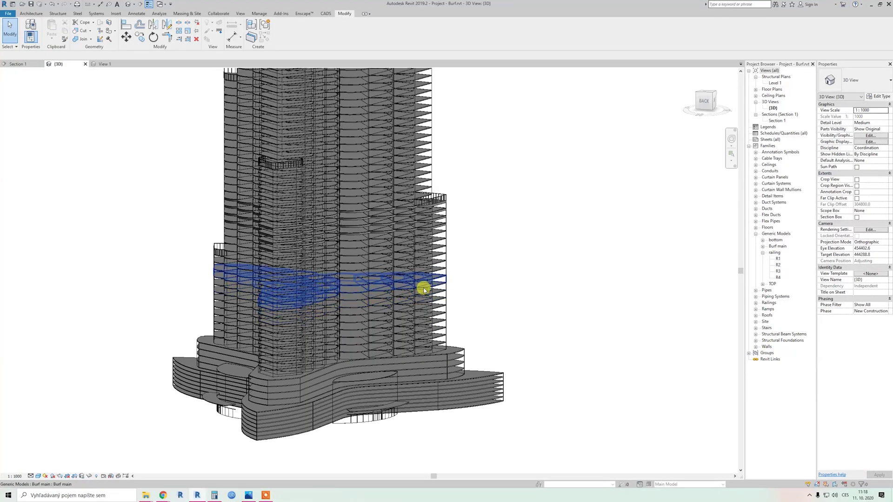
shift+middle_drag(259, 84, 328, 251)
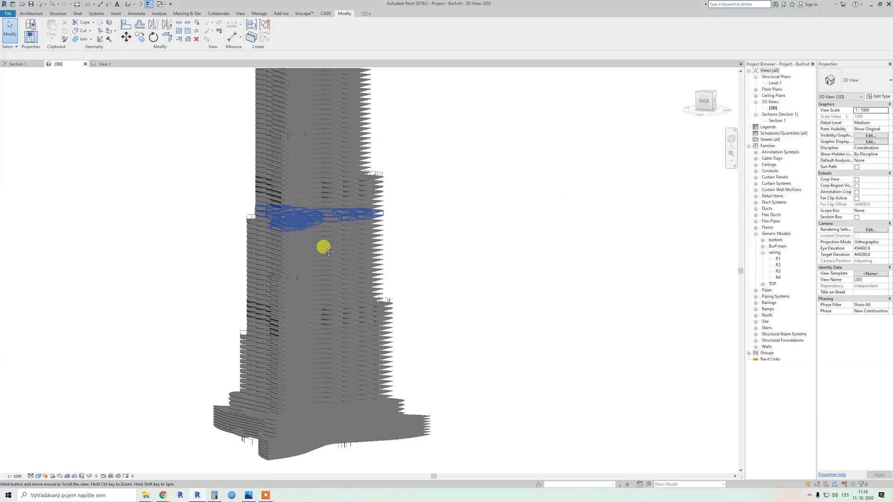
scroll(345, 223, down, 5)
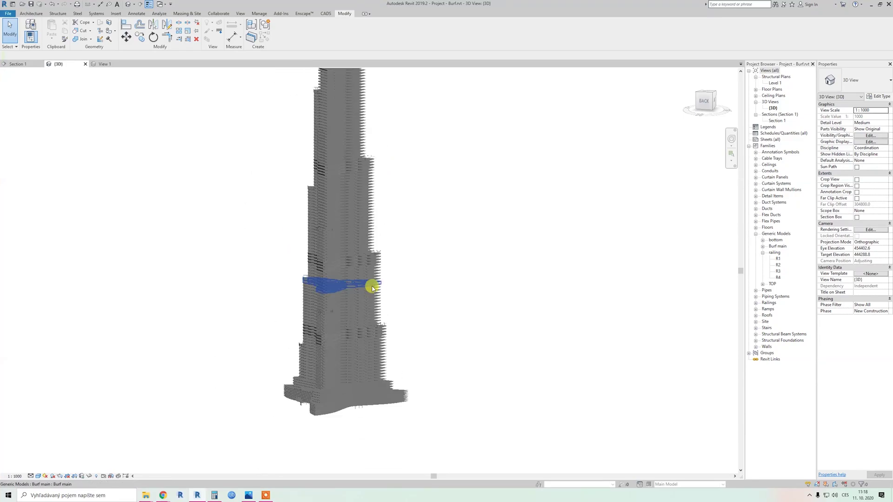
shift+middle_drag(274, 64, 370, 283)
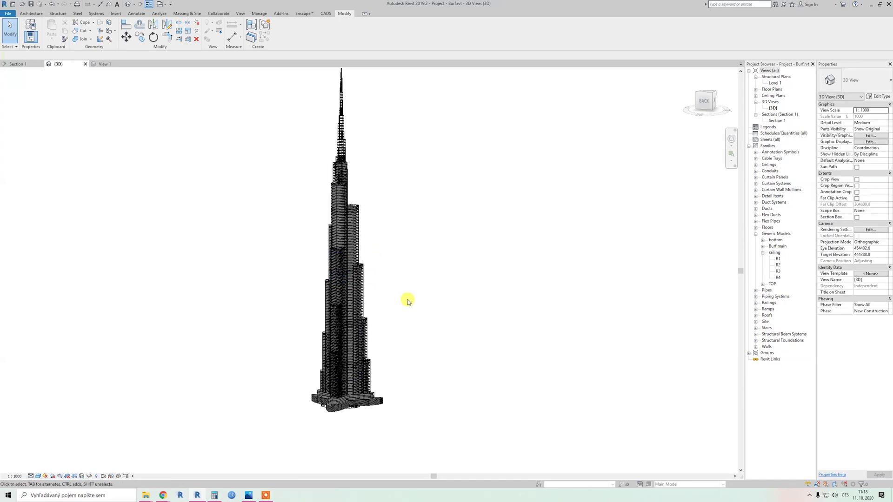
scroll(369, 342, up, 2)
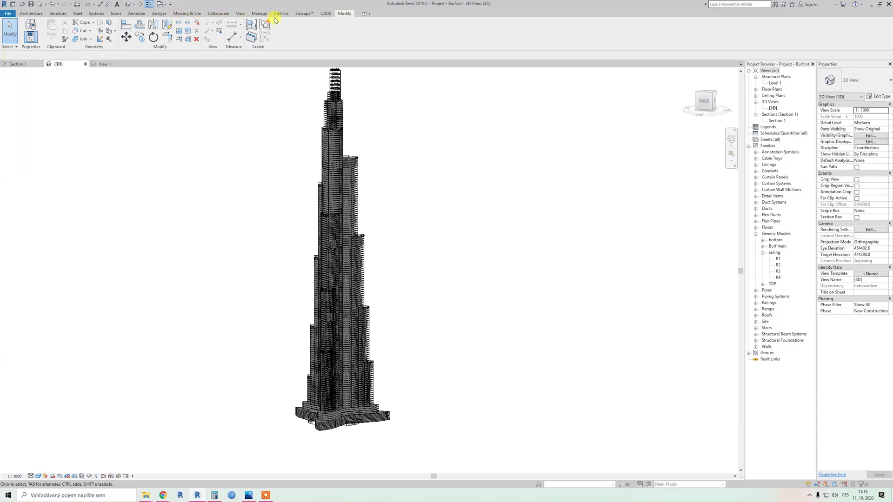
Review the project's global parameters for materials and dimensions, moving their dialog clear of the tower.
click(259, 13)
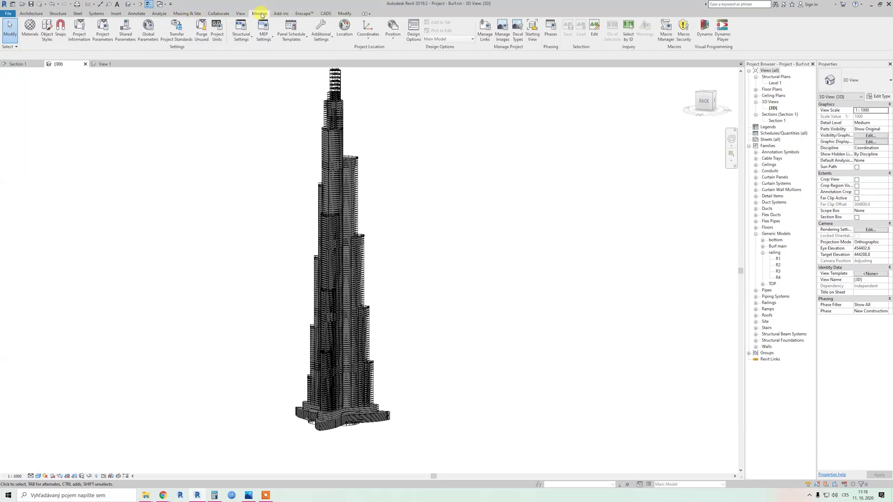
click(148, 36)
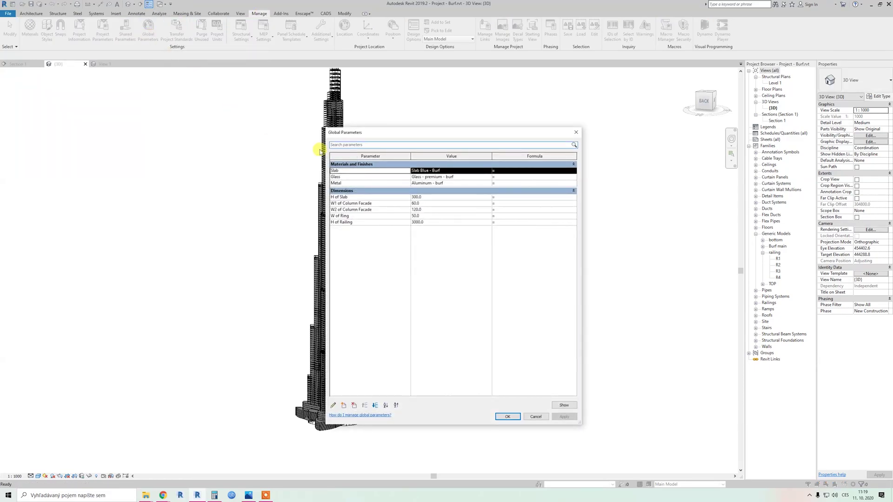
drag(394, 127, 520, 109)
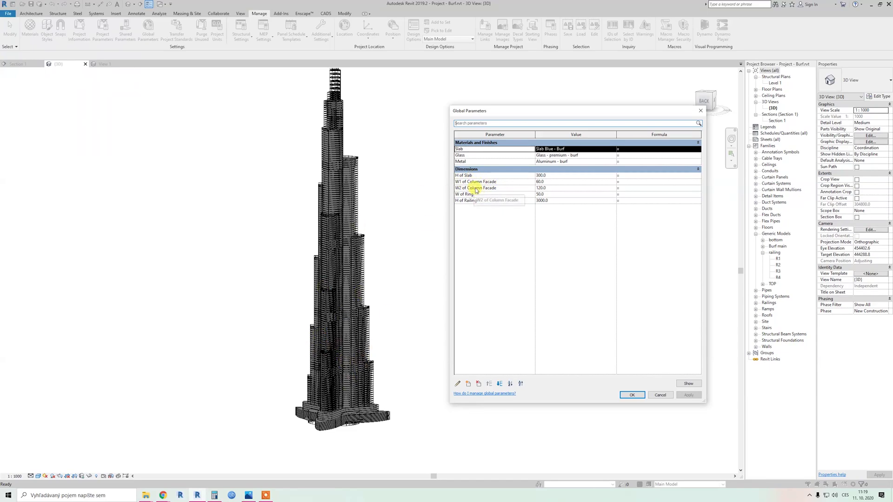
click(632, 395)
Set the 3D view's detail level to Fine and examine the tower's facade columns and rings up close.
scroll(340, 404, up, 6)
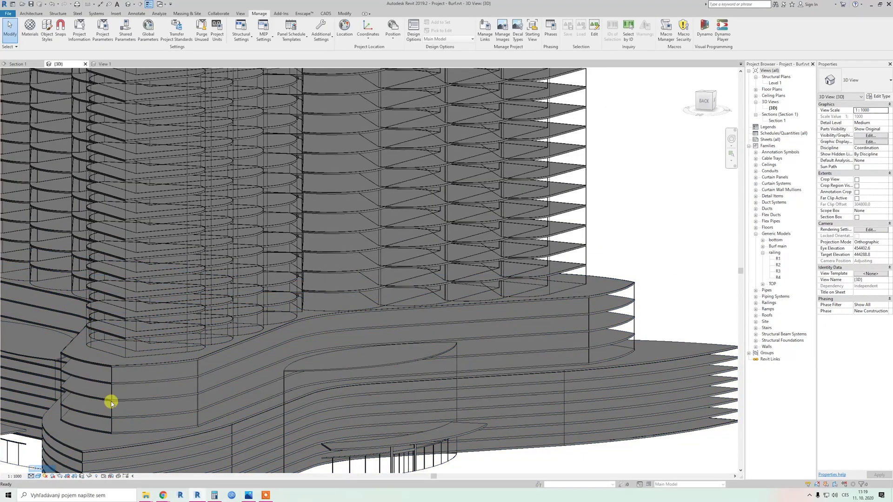
click(30, 477)
click(28, 467)
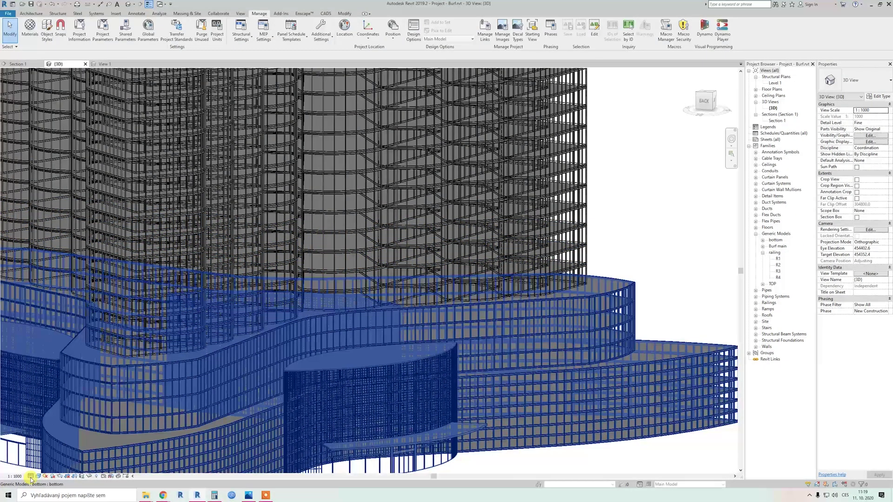
click(31, 476)
click(38, 468)
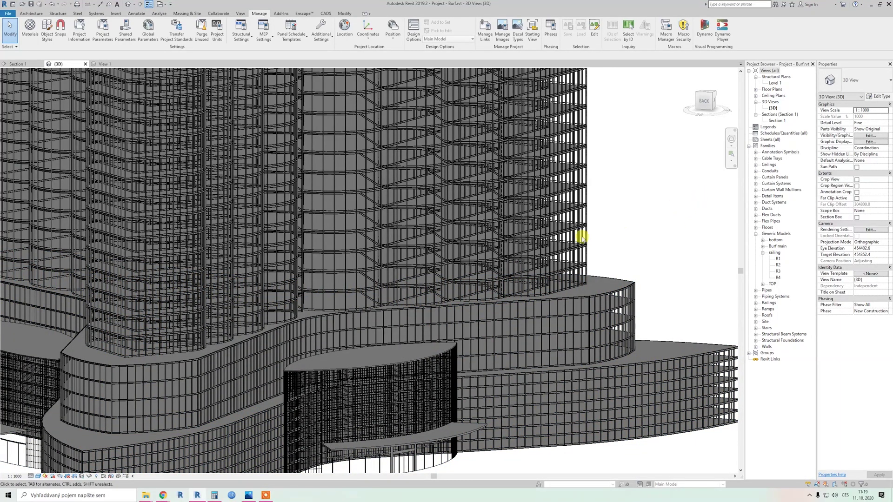
scroll(696, 242, up, 5)
scroll(593, 235, up, 2)
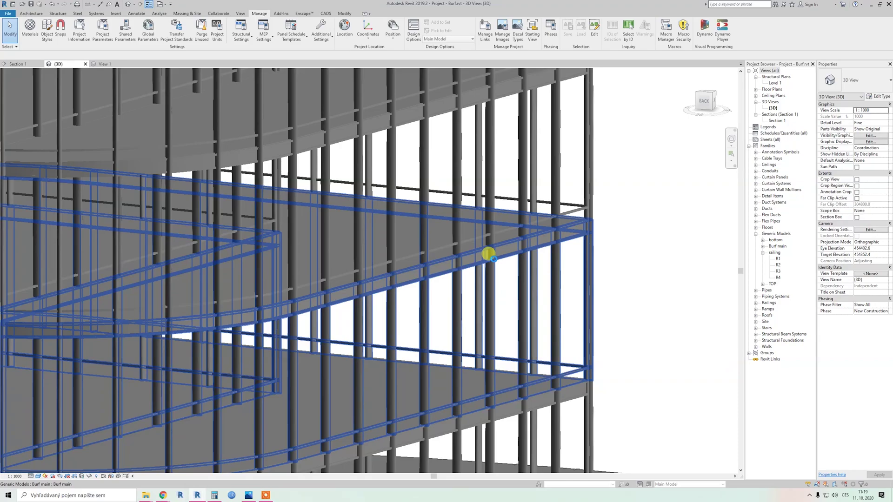
scroll(488, 254, down, 3)
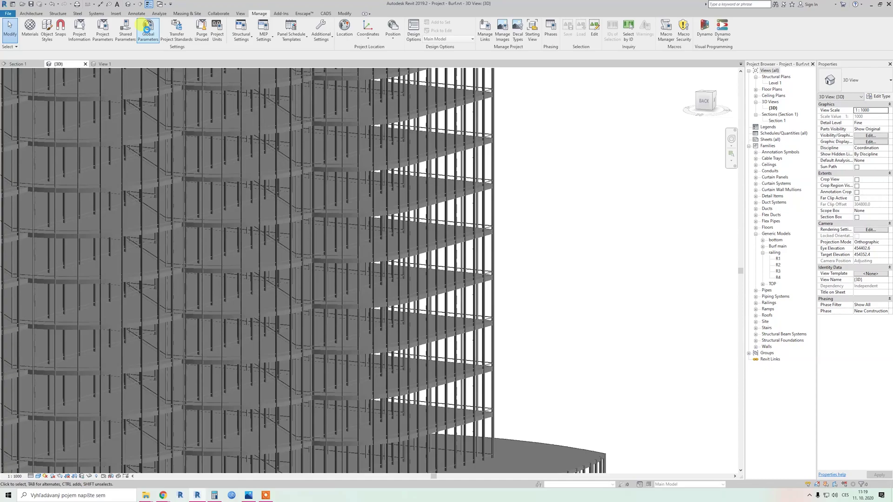
Check the H of Railing global parameter, and inspect the railings on the tower's setback terraces.
click(147, 28)
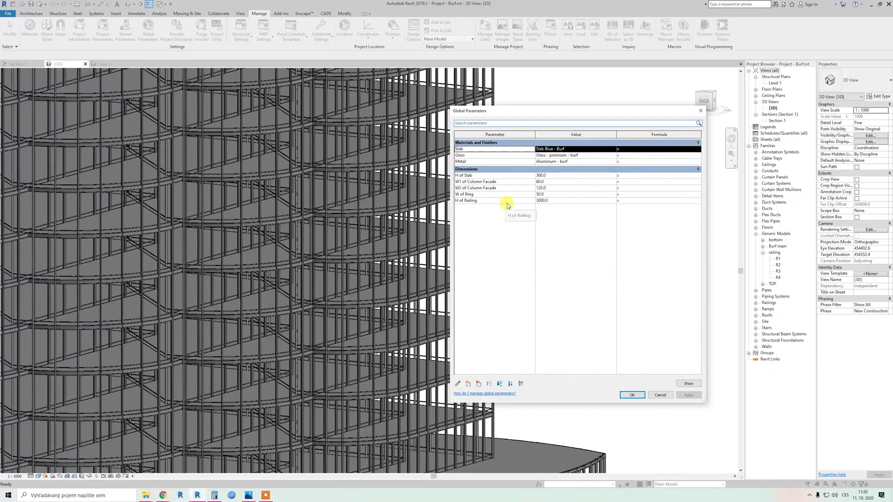
click(624, 395)
scroll(559, 300, down, 3)
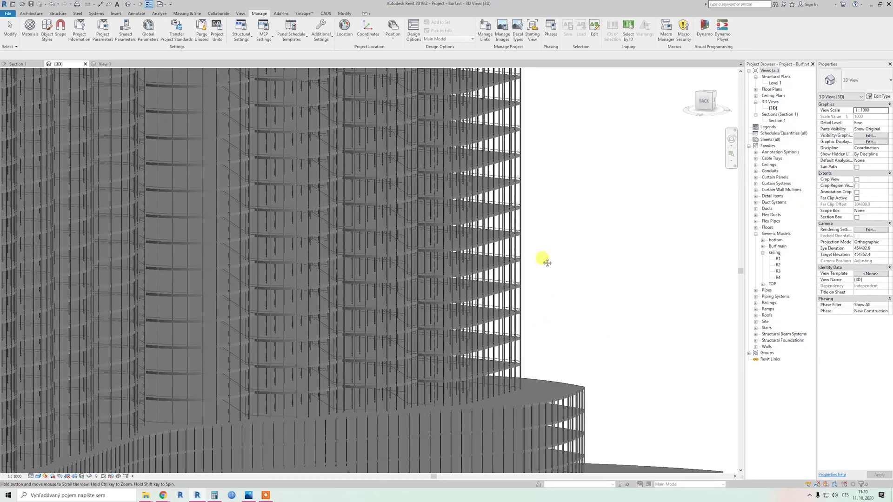
scroll(423, 303, up, 3)
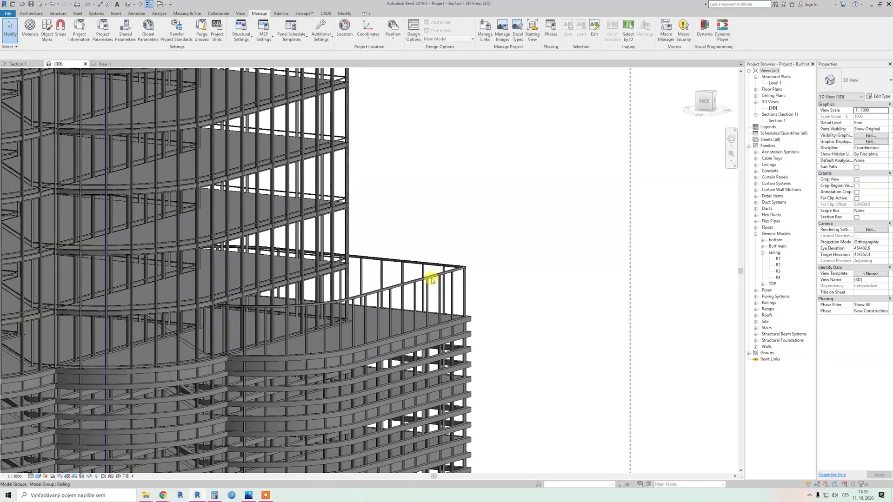
scroll(431, 280, down, 6)
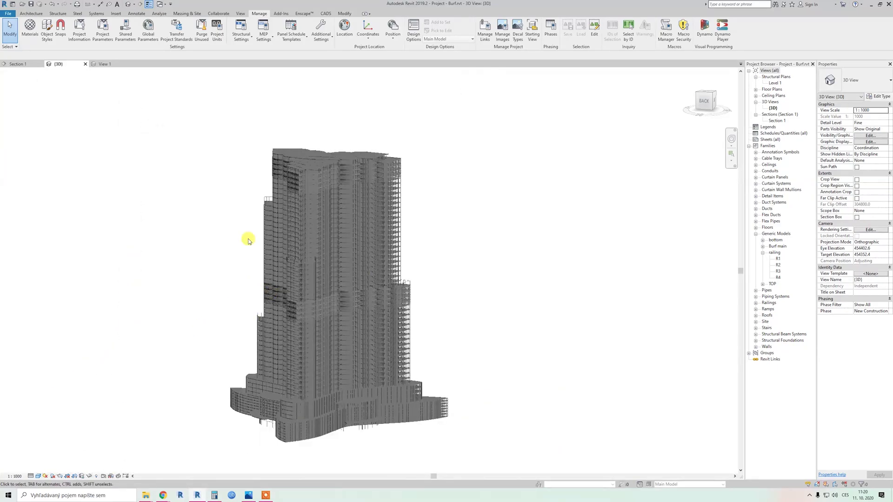
click(390, 296)
scroll(389, 333, up, 3)
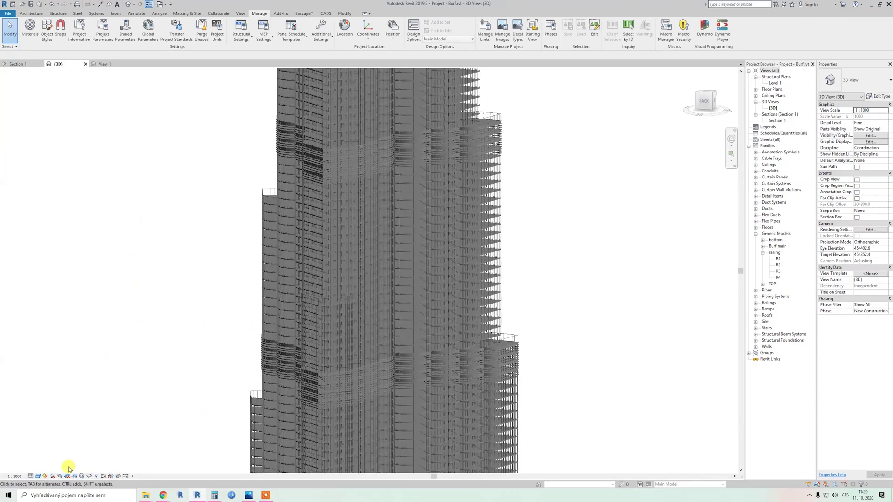
Set the 3D view's detail level to Medium.
click(31, 476)
click(37, 460)
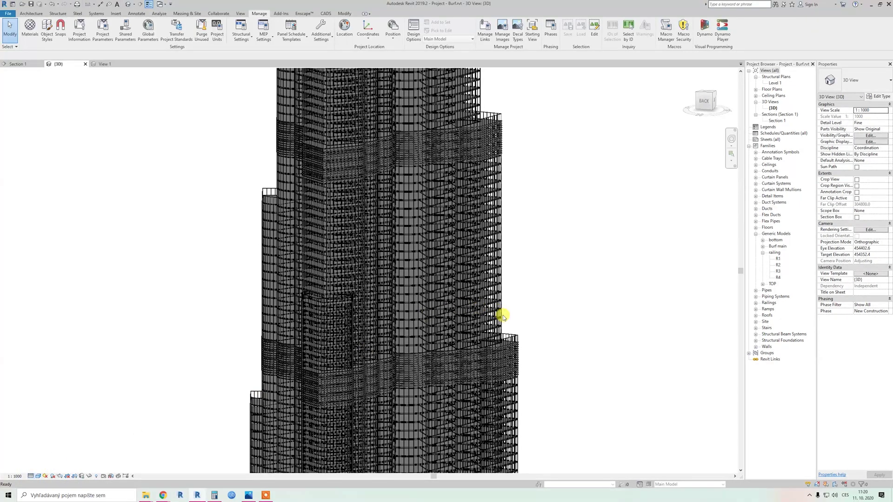
key(ctrl+z)
middle_drag(522, 322, 523, 219)
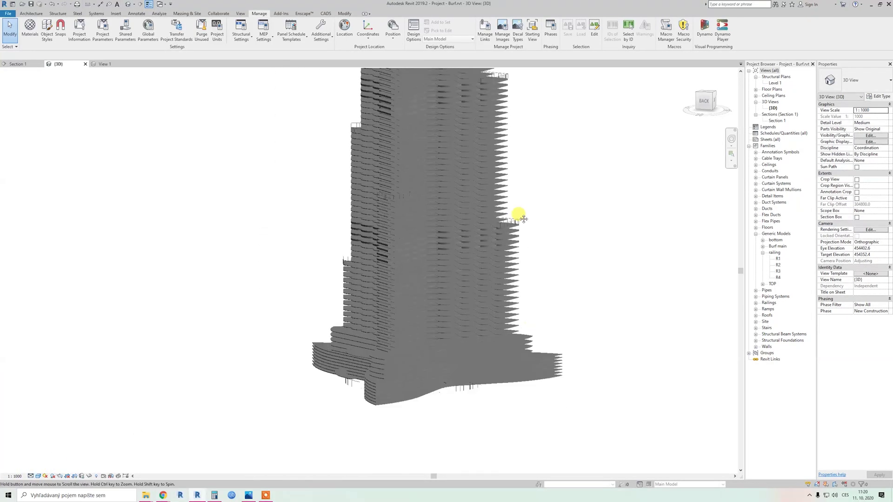
Open the Burf main family of a lower tower floor for editing, and turn on Preview Visibility.
scroll(457, 293, up, 3)
click(458, 291)
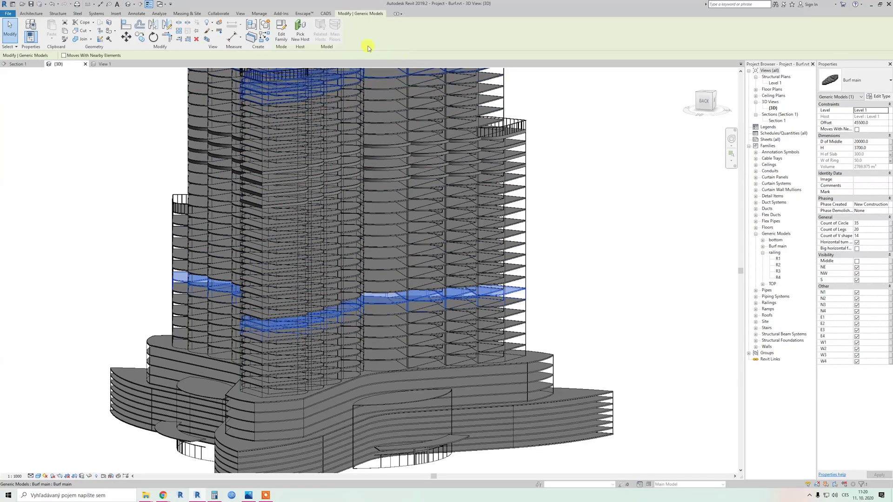
click(281, 31)
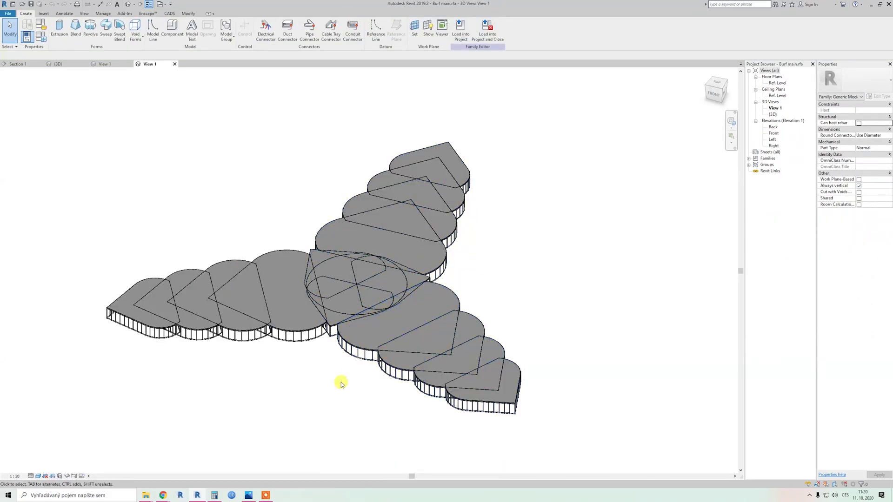
click(82, 476)
click(106, 469)
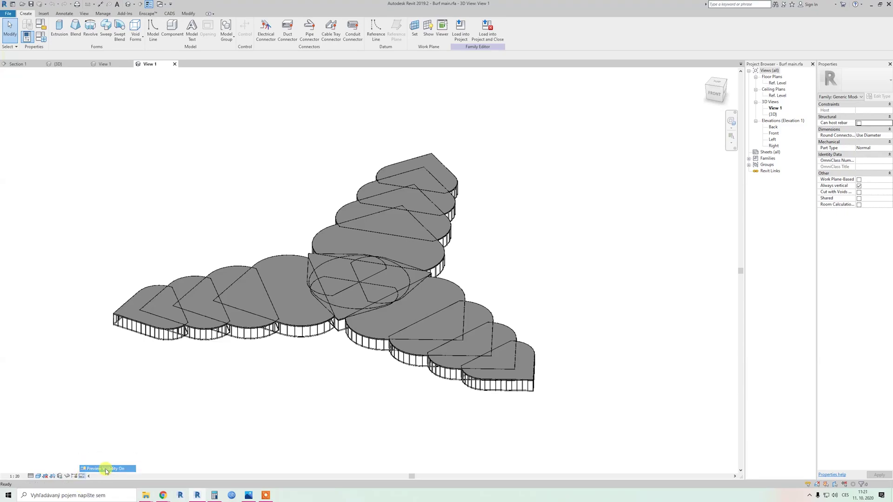
scroll(250, 391, down, 2)
scroll(312, 384, up, 3)
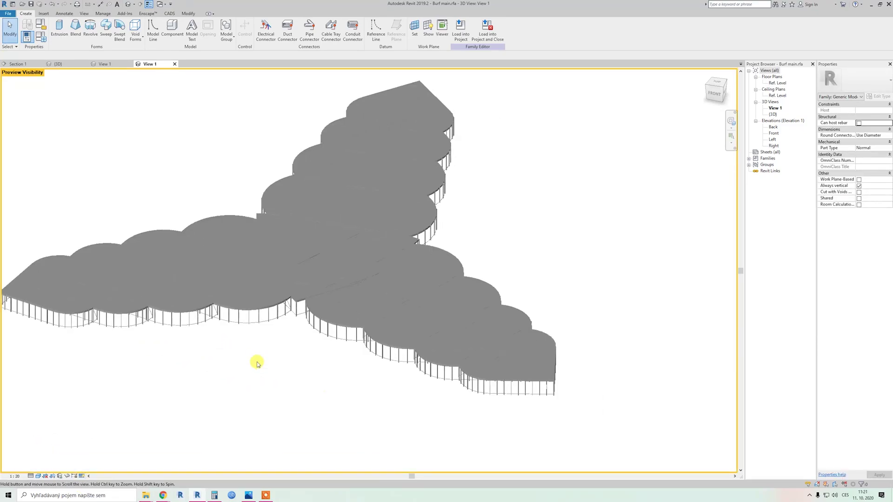
Review the D of Middle and H parameters in Family Types, and set H to 6000 and apply it.
key(f)
key(t)
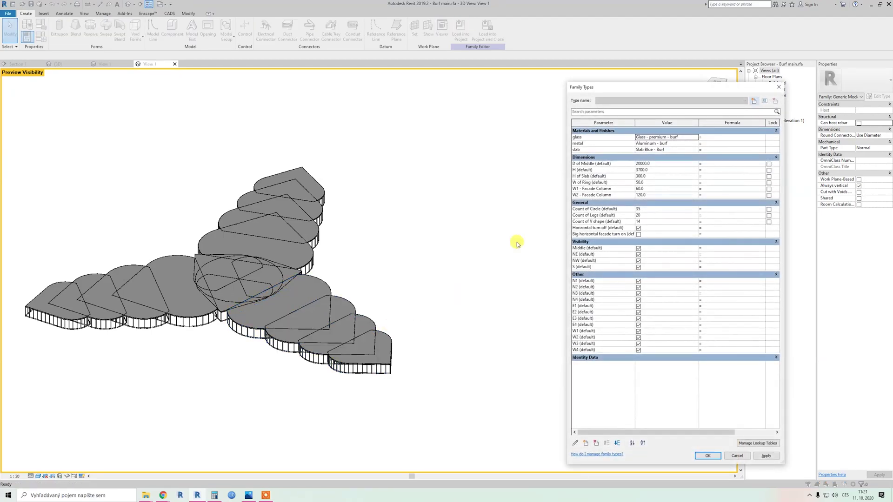
drag(622, 88, 493, 88)
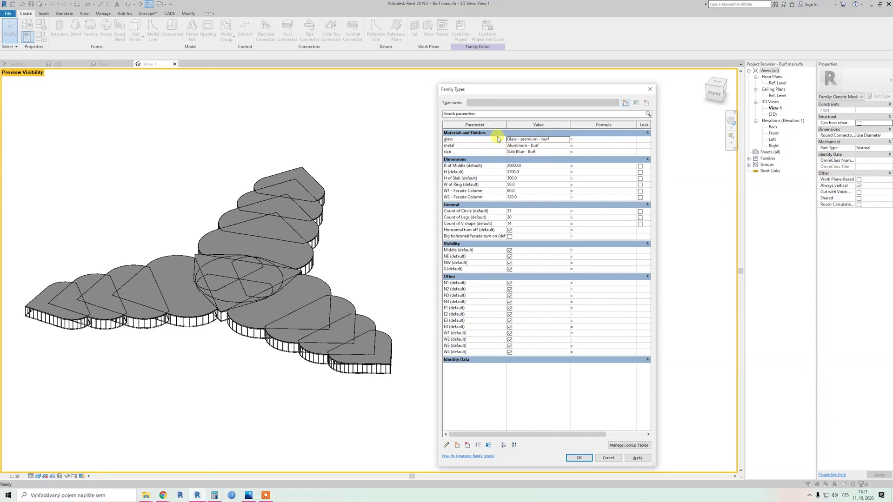
click(488, 166)
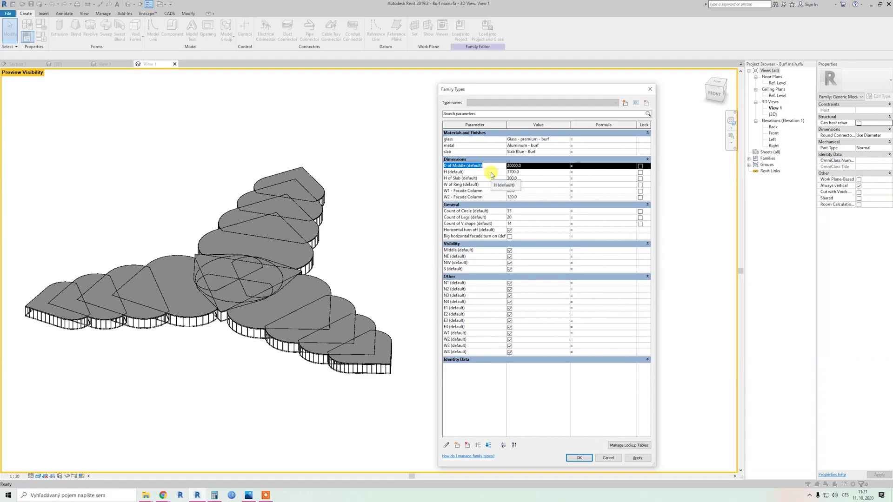
click(492, 172)
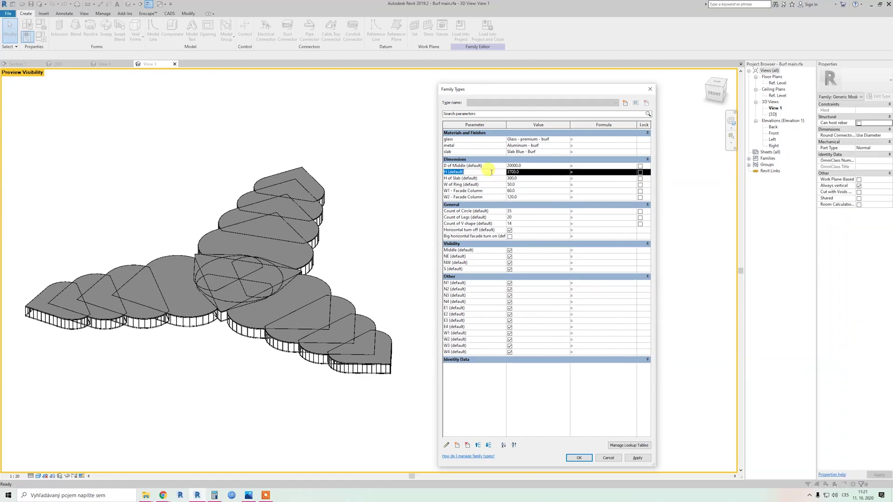
click(529, 172)
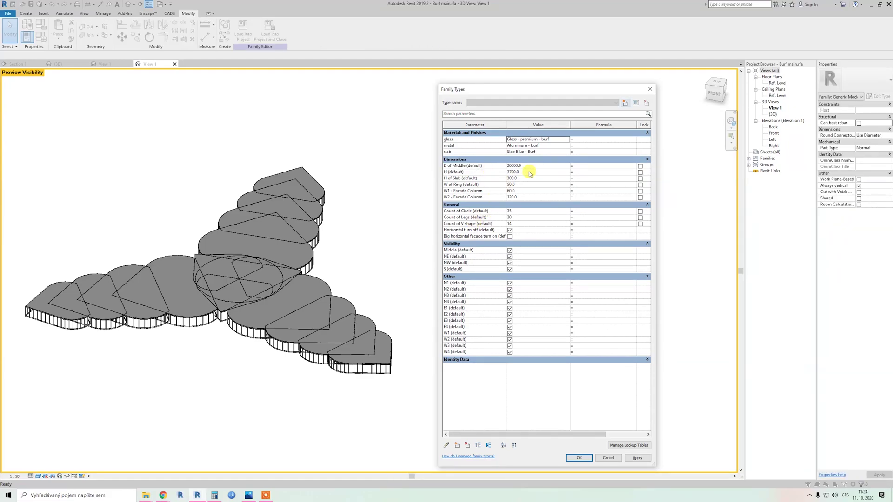
text(6000)
click(635, 458)
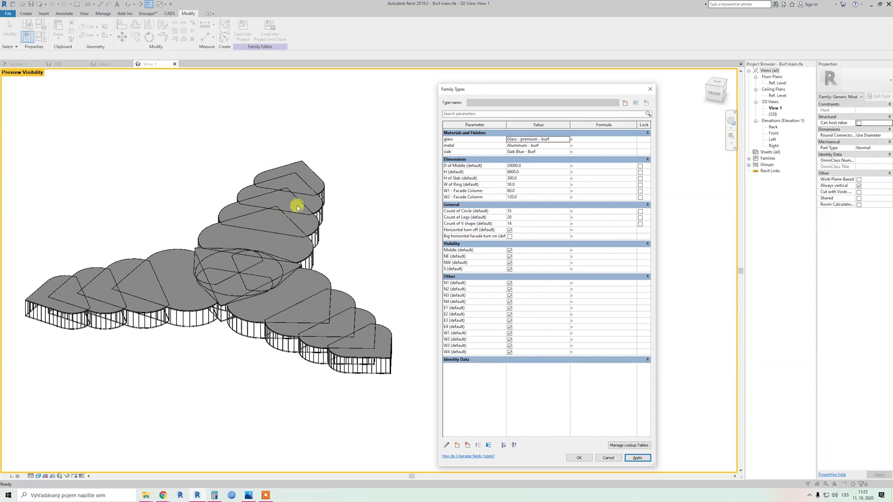
Turn off the N1 and N2 parameters in Family Types and apply the change.
click(509, 283)
click(509, 289)
click(637, 458)
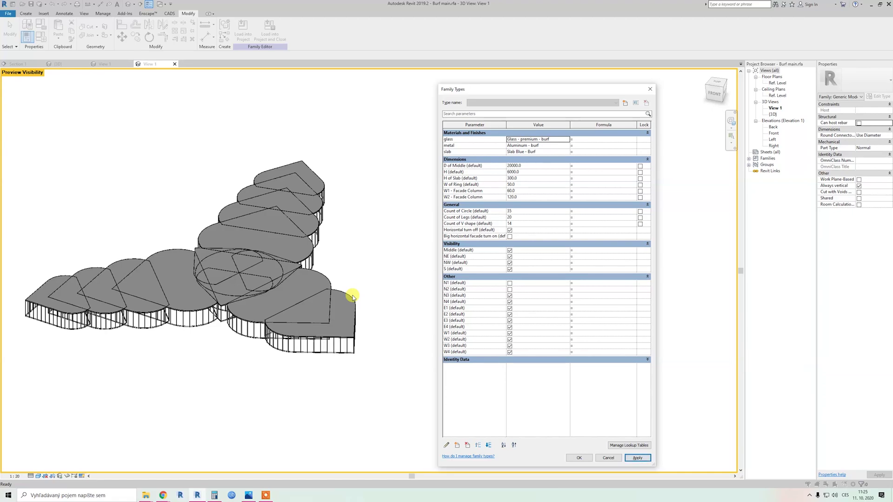
Turn off the E1, E2, E3 and W1 parameters in Family Types and apply the changes.
click(511, 332)
click(510, 321)
click(638, 458)
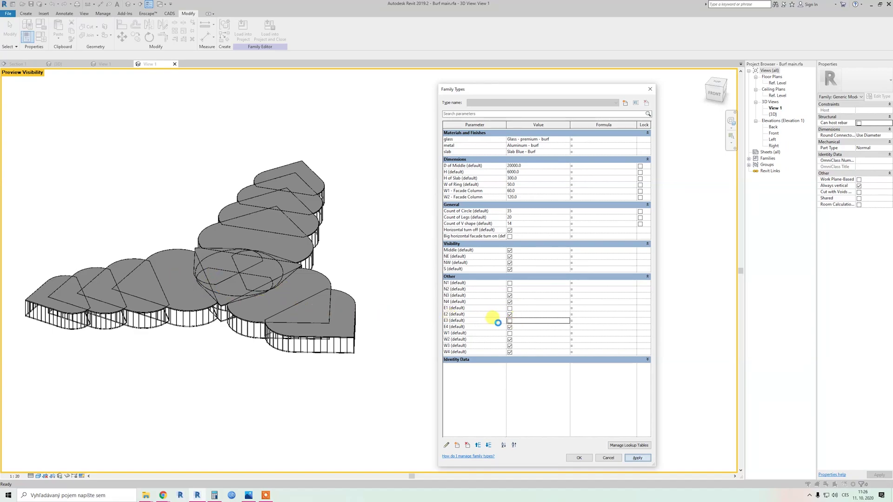
click(512, 283)
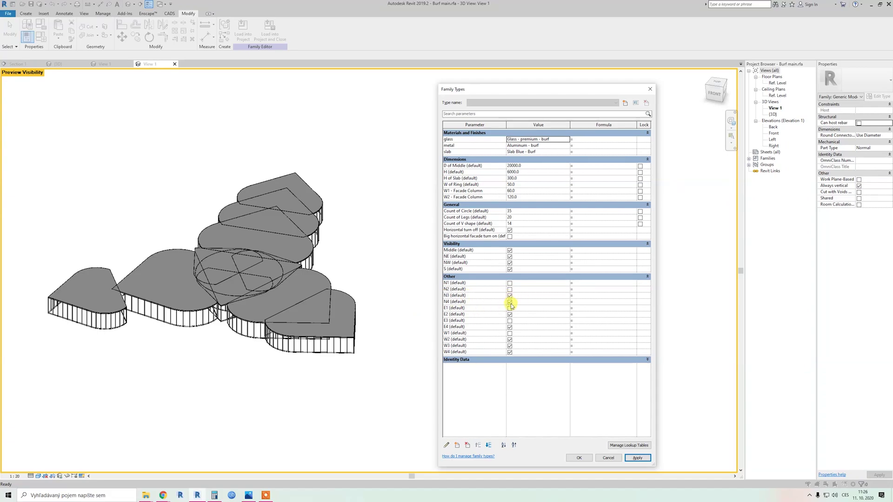
click(509, 315)
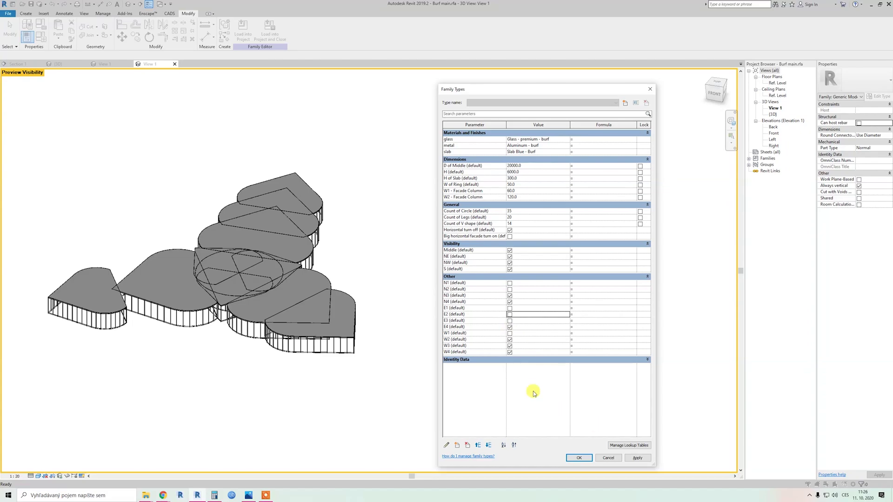
click(632, 459)
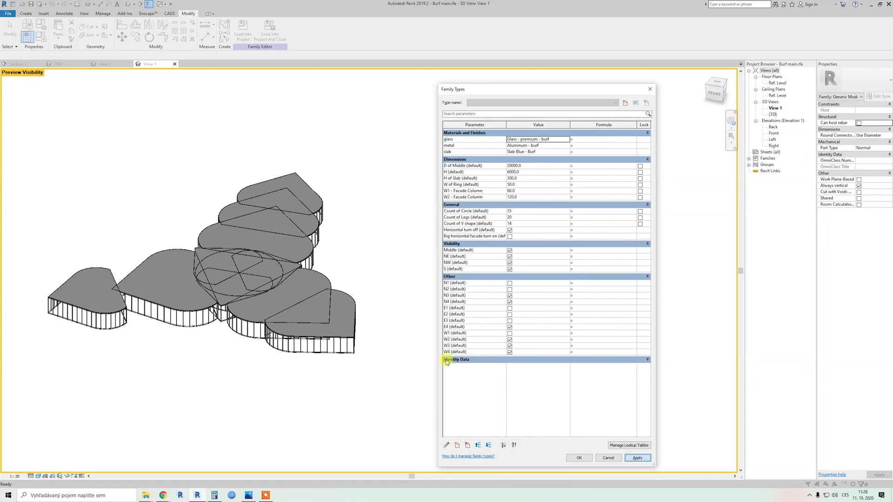
Turn off the remaining wing segments N3, N4, E4, W2, W3 and W4 and apply the change.
click(510, 302)
click(510, 327)
click(509, 334)
click(509, 339)
click(510, 346)
click(509, 352)
click(634, 458)
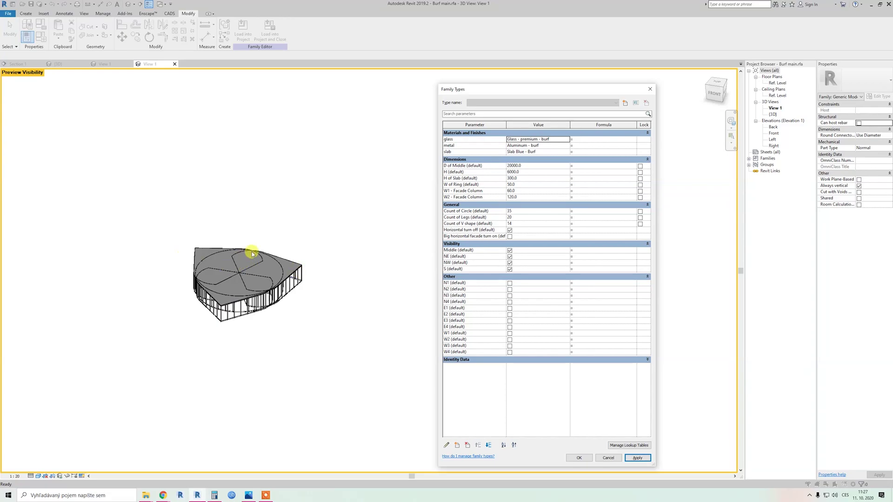
Turn off the NW, S and NE visibility parameters, keeping Middle on, and apply the changes.
click(509, 262)
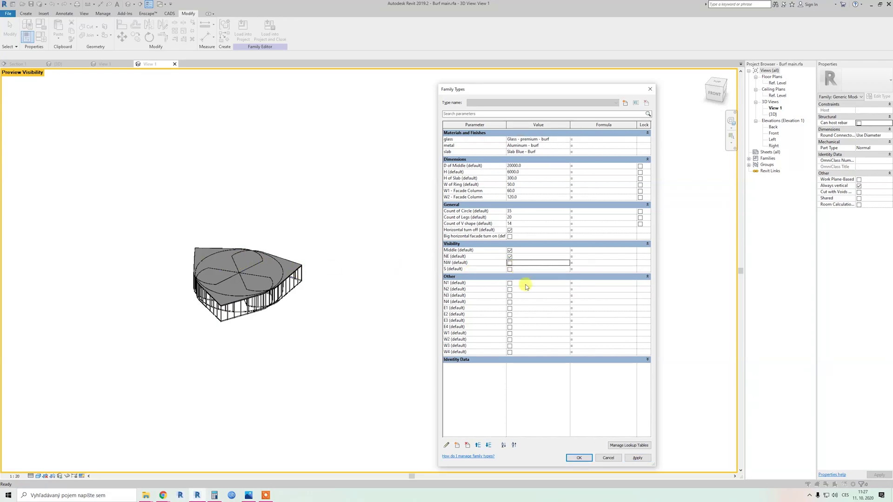
click(638, 458)
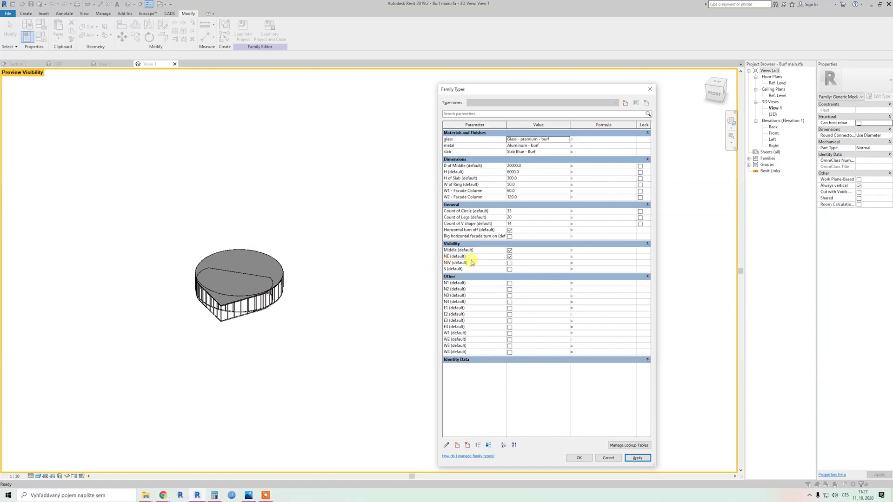
click(509, 257)
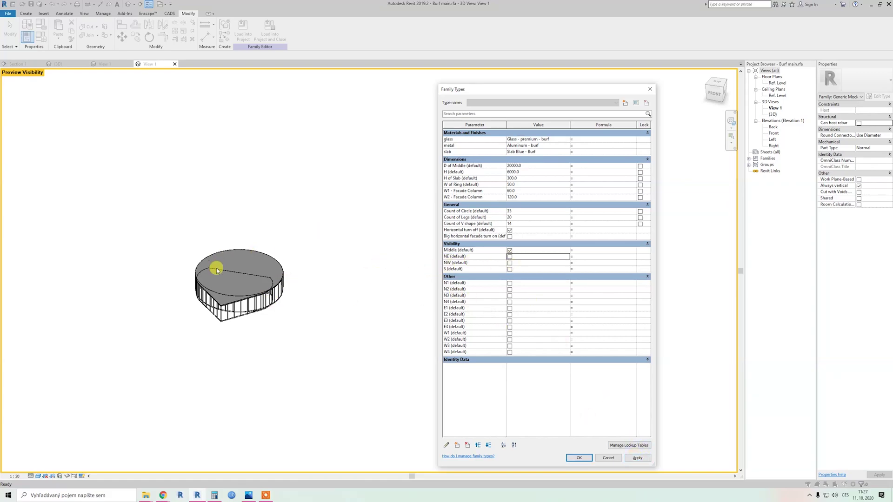
click(632, 457)
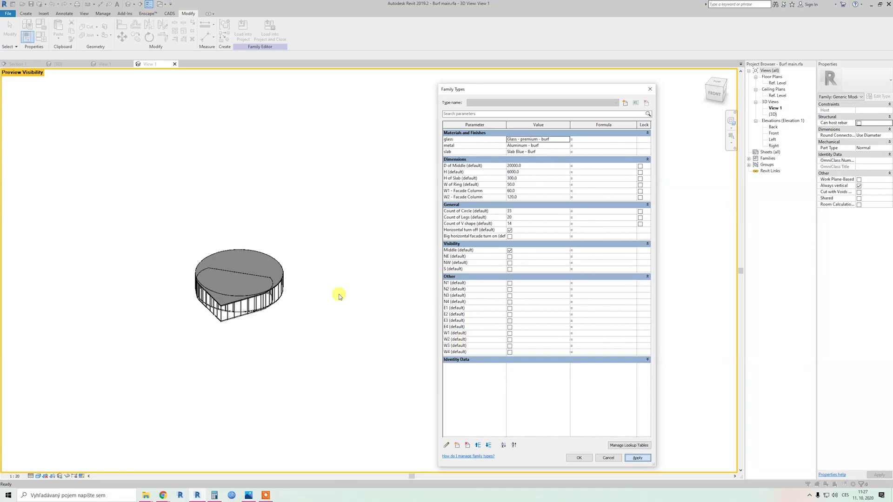
Turn on the NE and NW visibility parameters and set Count of V shape to 10, applying the changes.
click(510, 256)
click(510, 264)
click(641, 460)
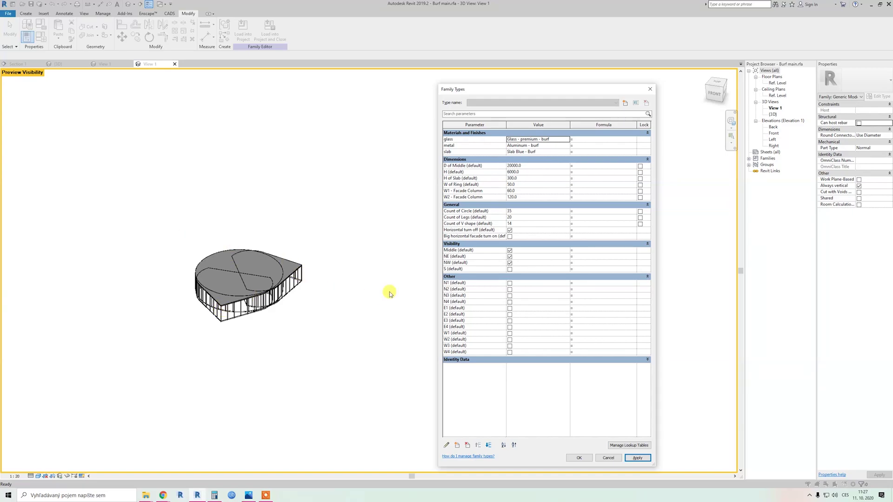
click(522, 224)
text(10)
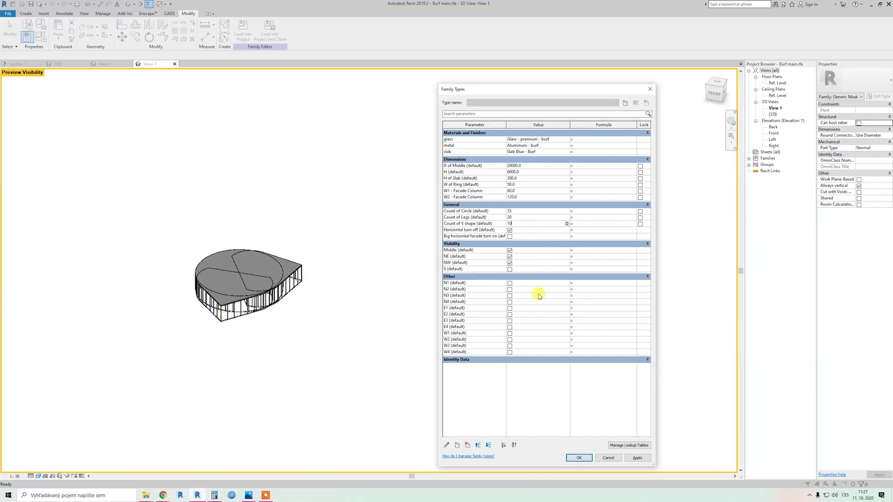
click(637, 458)
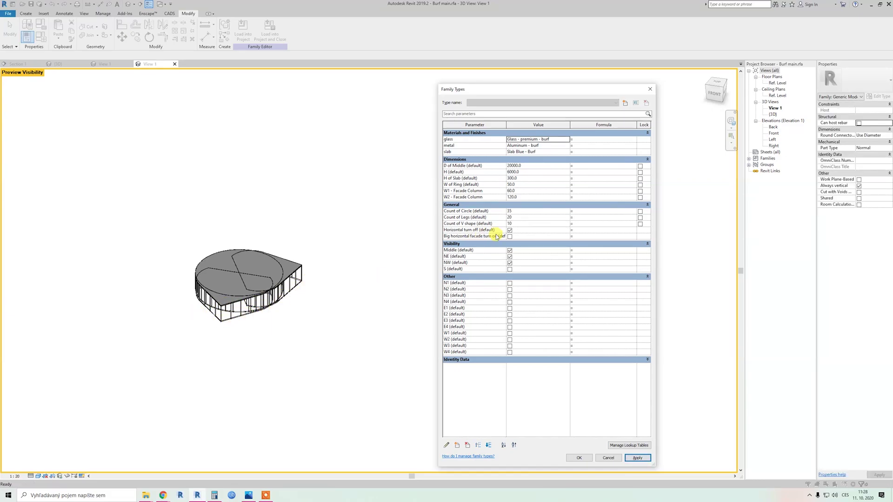
Set the Count of V shape parameter to 7 and apply the change.
click(525, 222)
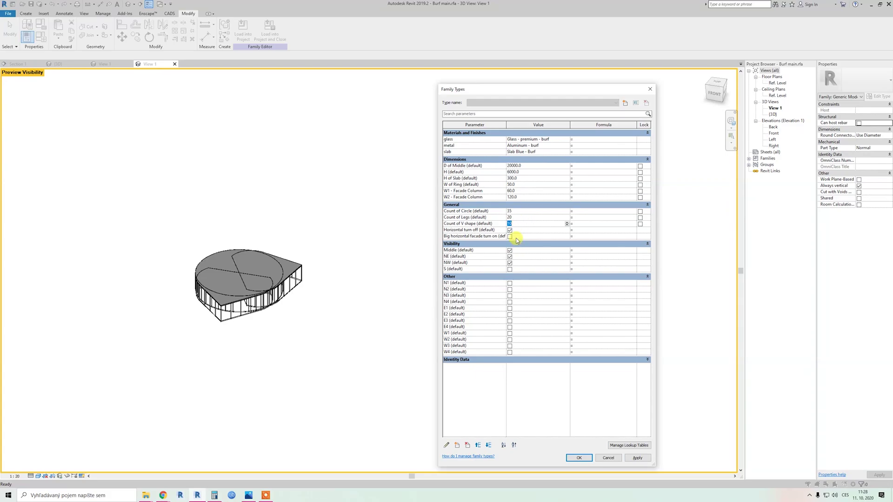
text(7)
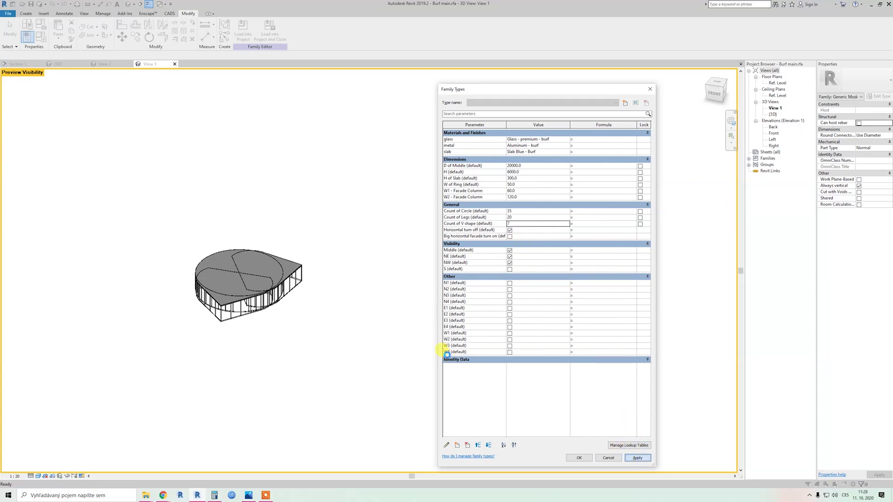
key(Return)
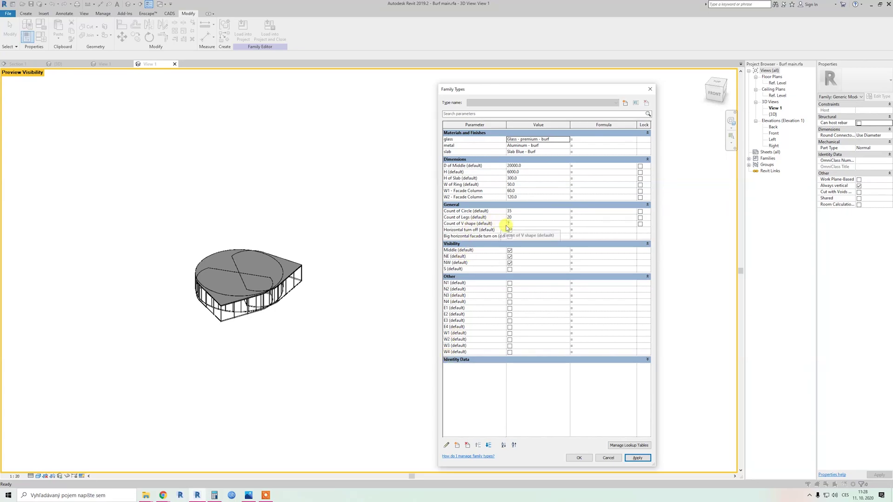
Turn off the NW and NE visibility parameters, leaving only Middle on, and apply the changes.
click(509, 263)
click(509, 257)
click(637, 458)
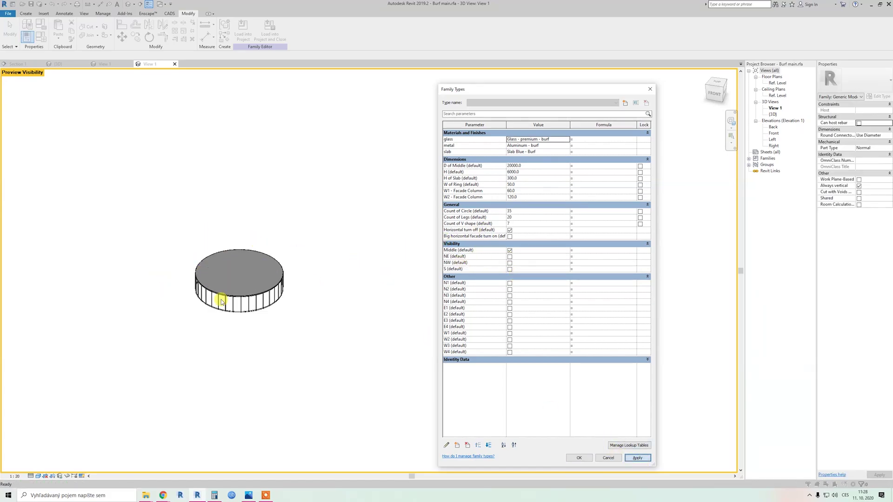
click(578, 458)
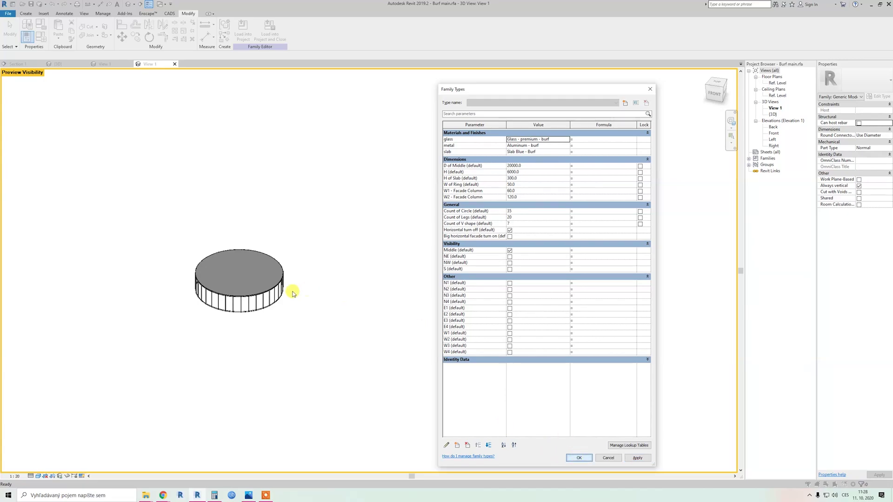
Set Count of Circle to 20, then turn on the wing segments N1, N2, N3 and N4 and apply.
click(521, 213)
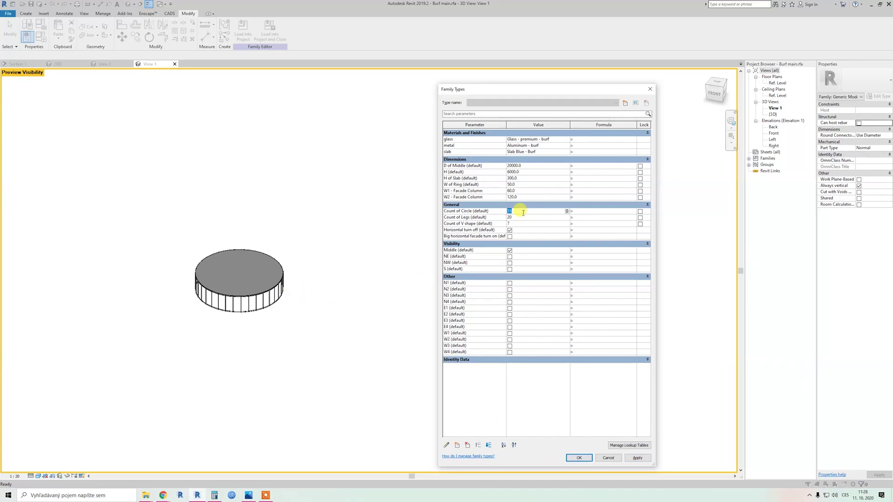
text(20)
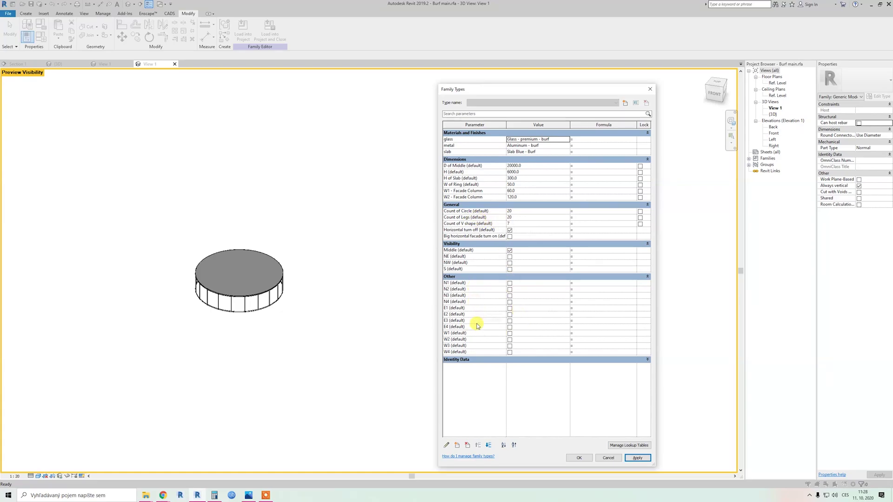
click(510, 283)
click(509, 290)
click(510, 296)
click(637, 459)
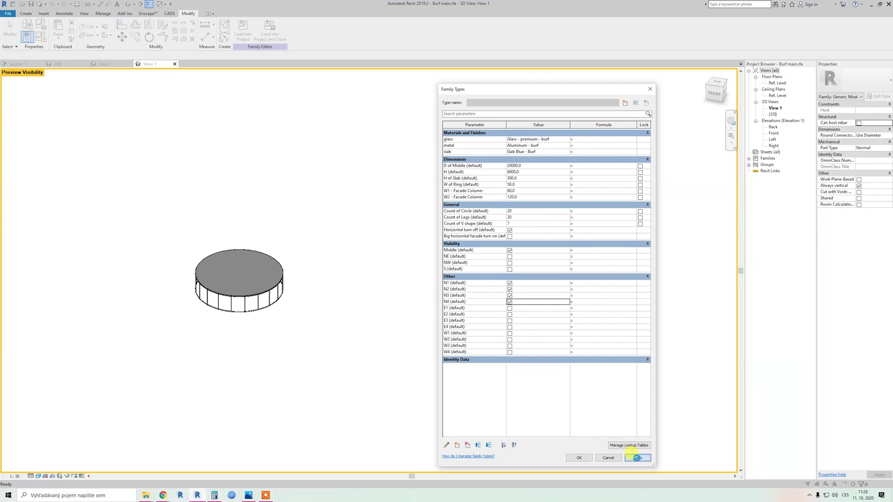
Set the Count of Legs parameter to 10 and apply the change.
click(523, 217)
text(10)
click(637, 458)
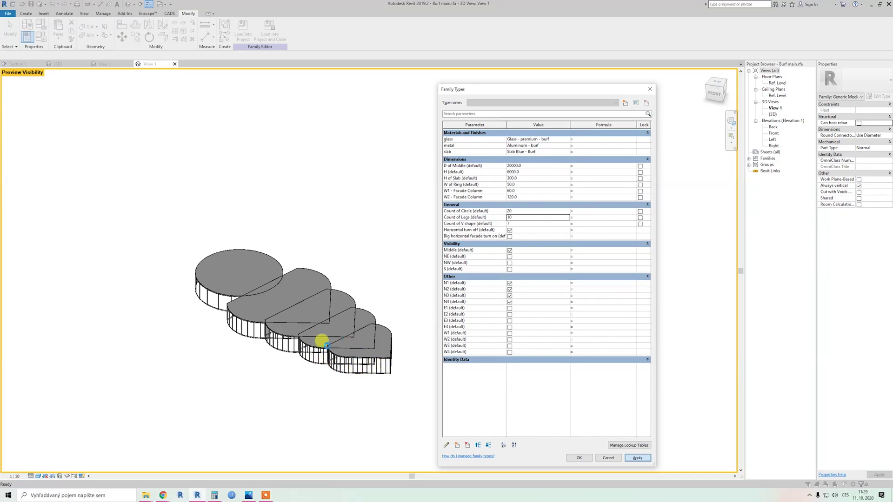
Set Count of Legs to 5 and turn on E1–E4, W1–W4 and the NE, NW and S visibility parameters, confirming the changes.
click(332, 363)
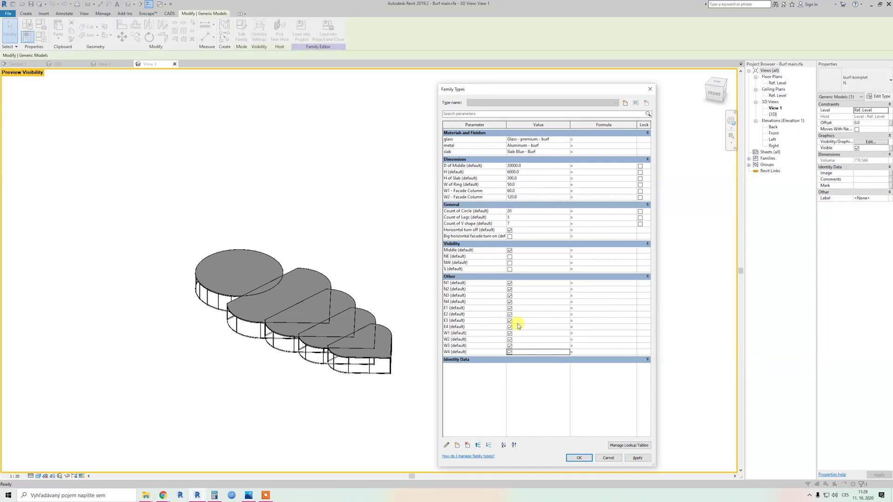
click(646, 462)
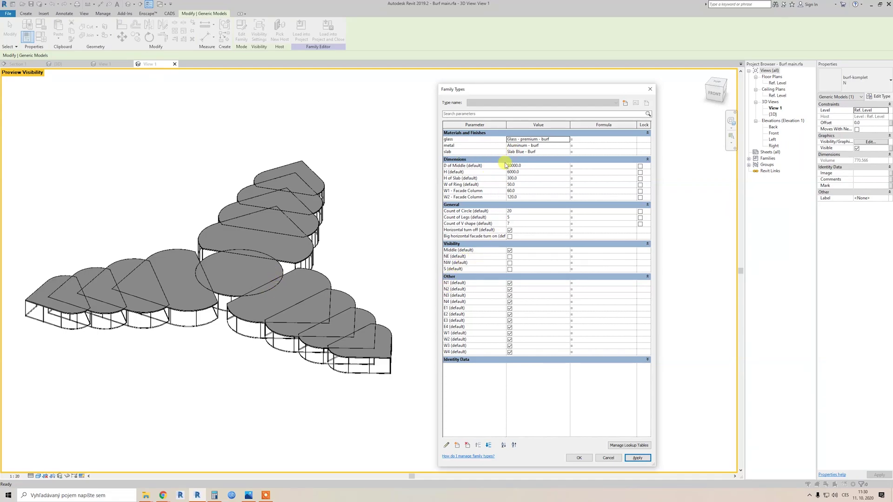
click(509, 256)
click(510, 263)
click(509, 270)
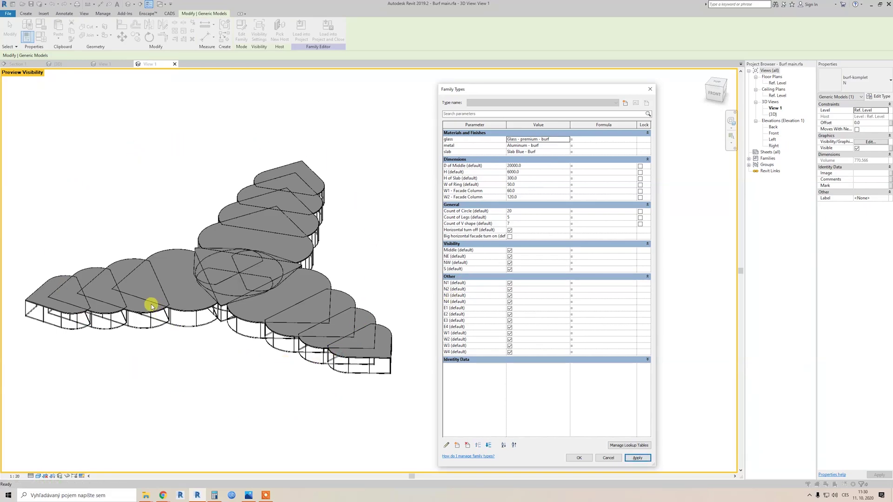
click(580, 459)
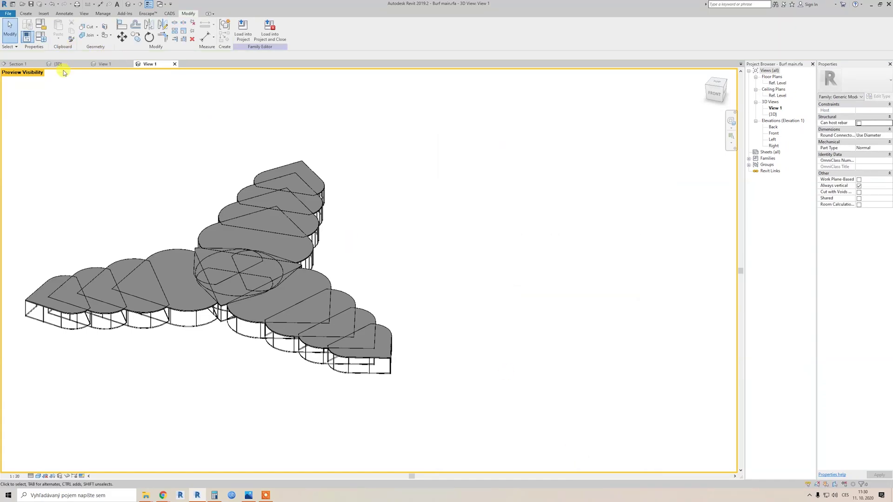
Return to the Burf project's 3D view of the tower and set its detail level to Fine.
click(60, 64)
middle_drag(231, 223, 473, 247)
scroll(504, 295, up, 3)
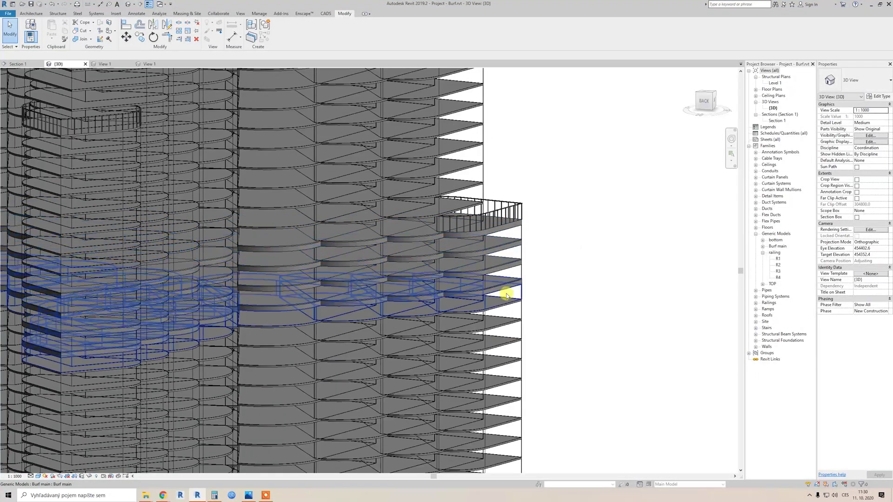
click(30, 476)
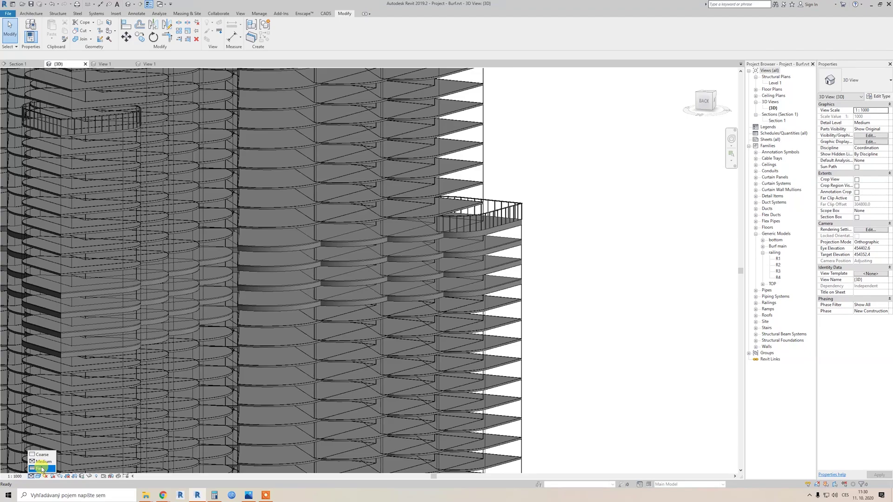
click(42, 469)
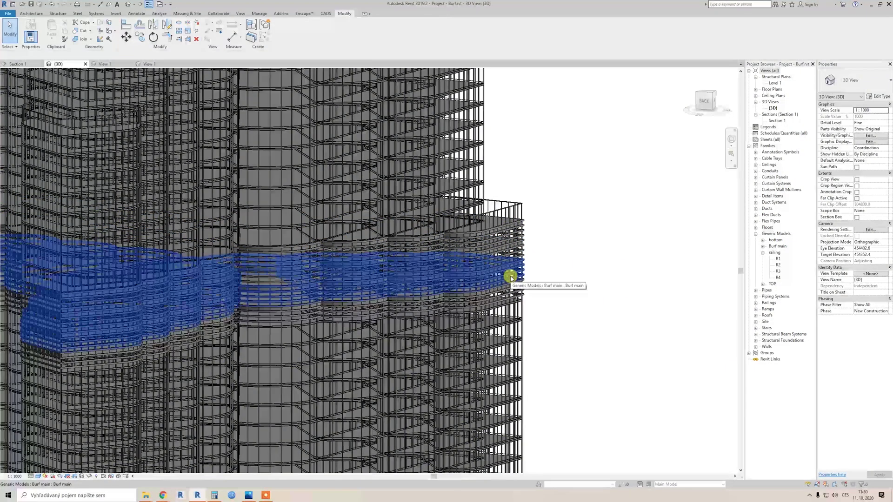
middle_drag(508, 296, 503, 93)
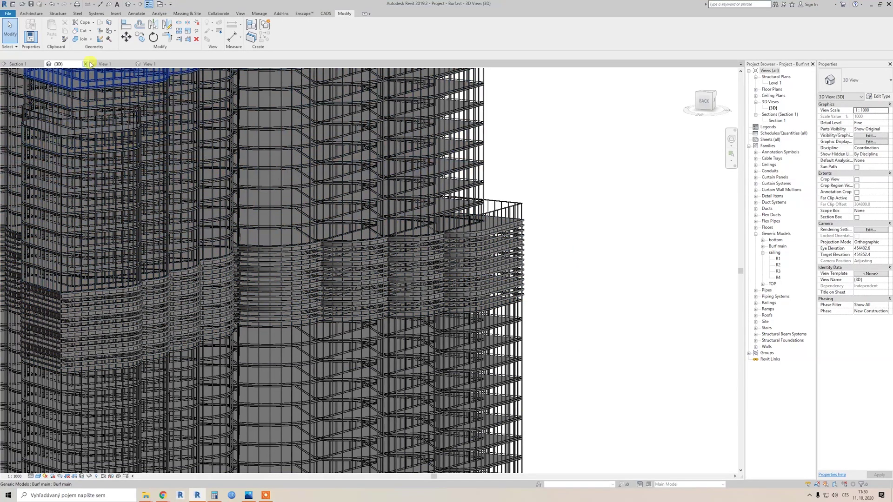
In the Burf main family's types, turn off "Horizontal turn off" and turn on "Big horizontal facade turn on".
click(104, 64)
click(145, 64)
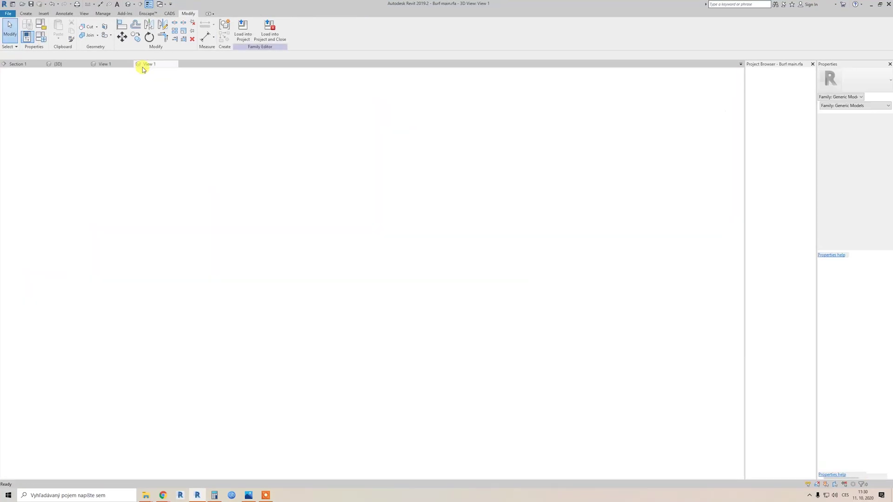
shift+middle_drag(309, 269, 429, 304)
key(t)
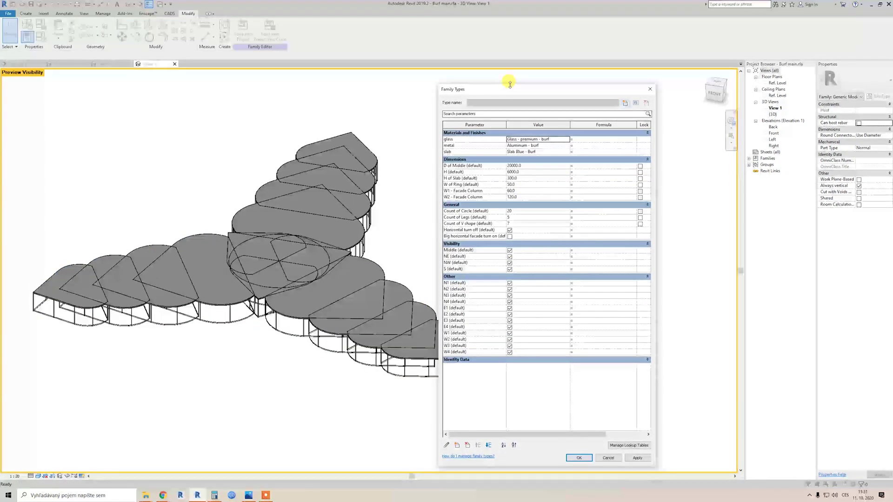
drag(518, 91, 535, 90)
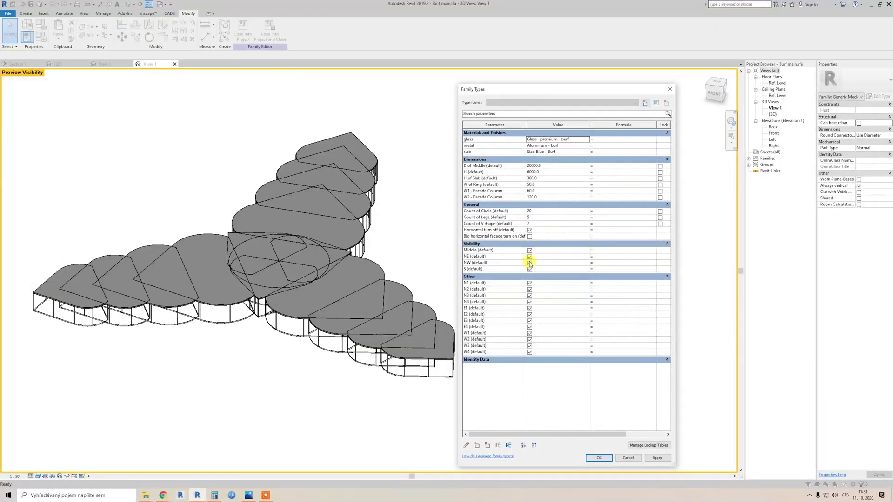
click(530, 231)
click(530, 237)
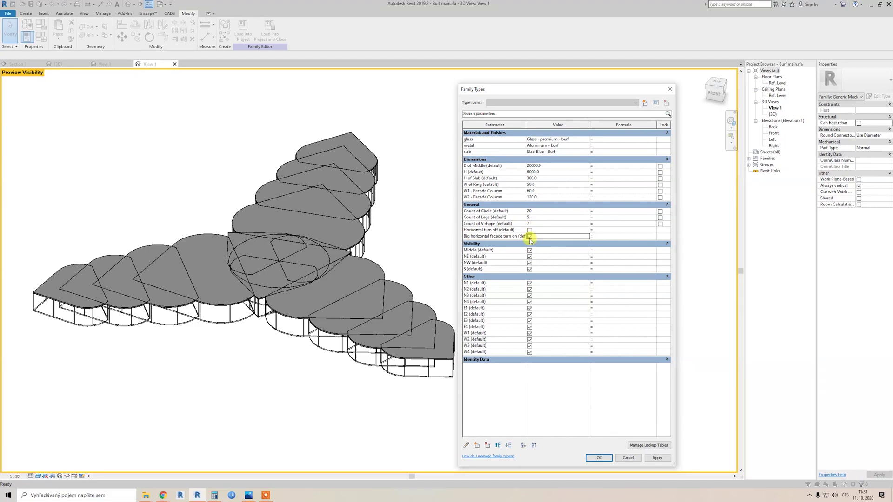
Set H of Slab to 900 and W of Ring to 300, then apply and confirm the Burf main parameters.
click(552, 178)
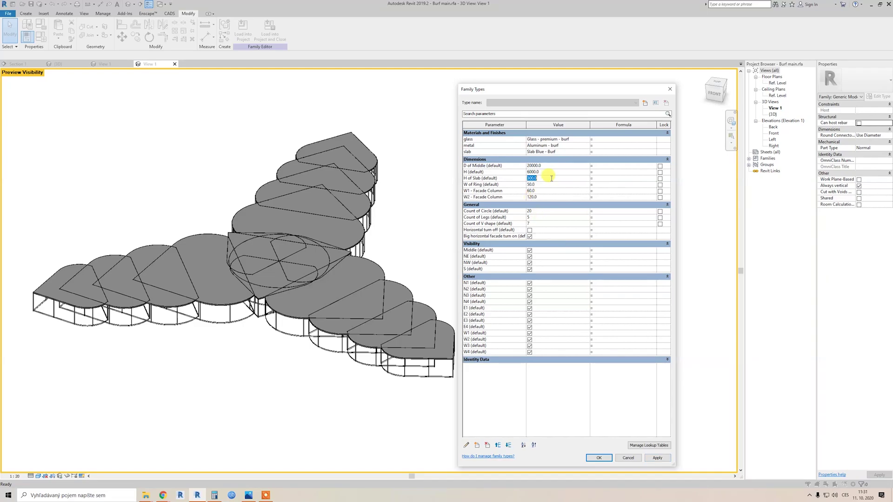
text(3)
click(657, 459)
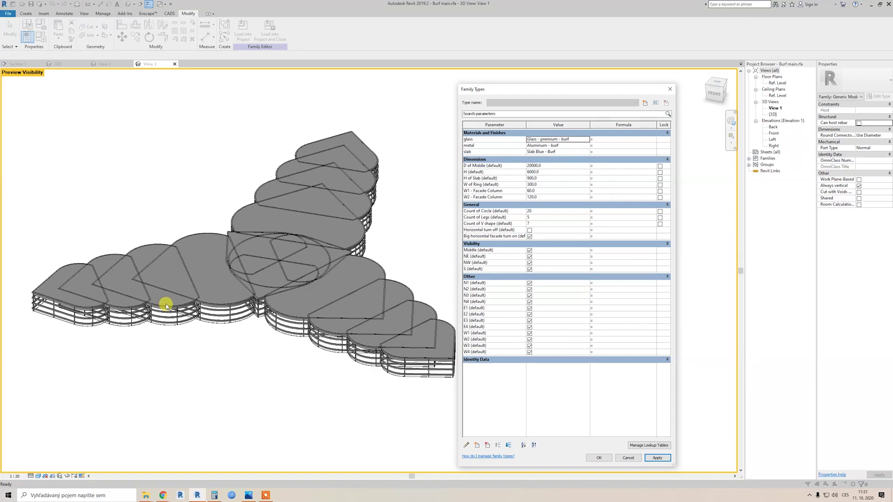
click(597, 458)
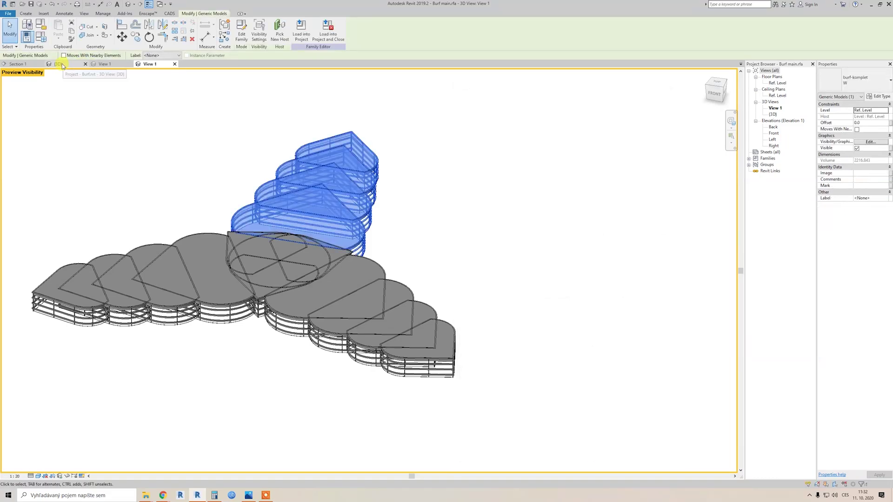
Open the railing R1 family for editing from the project's 3D view and bring up its Family Types.
click(60, 64)
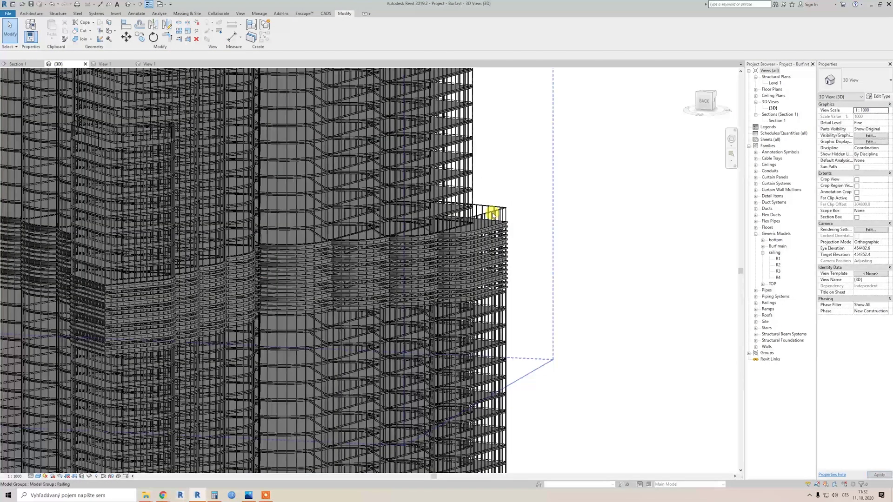
click(504, 211)
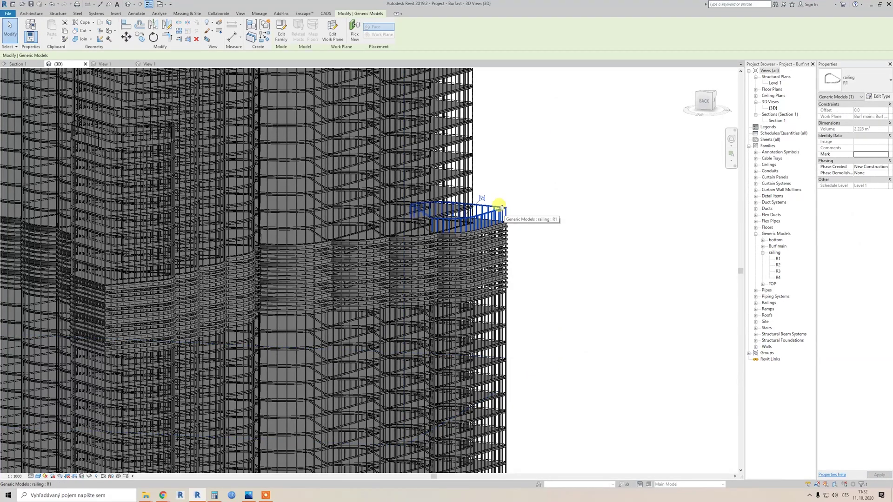
click(281, 32)
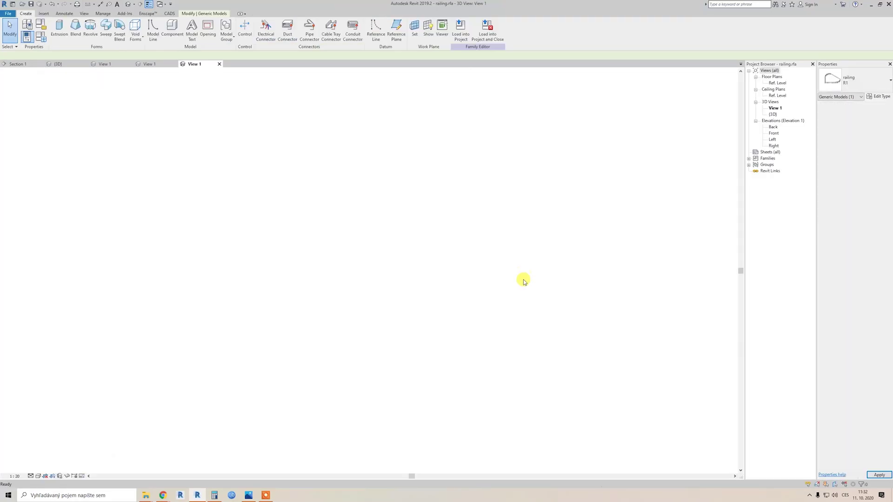
mouse_move(414, 355)
shift+middle_down()
mouse_move(454, 395)
mouse_move(358, 396)
mouse_move(430, 359)
shift+middle_up()
key(f)
key(t)
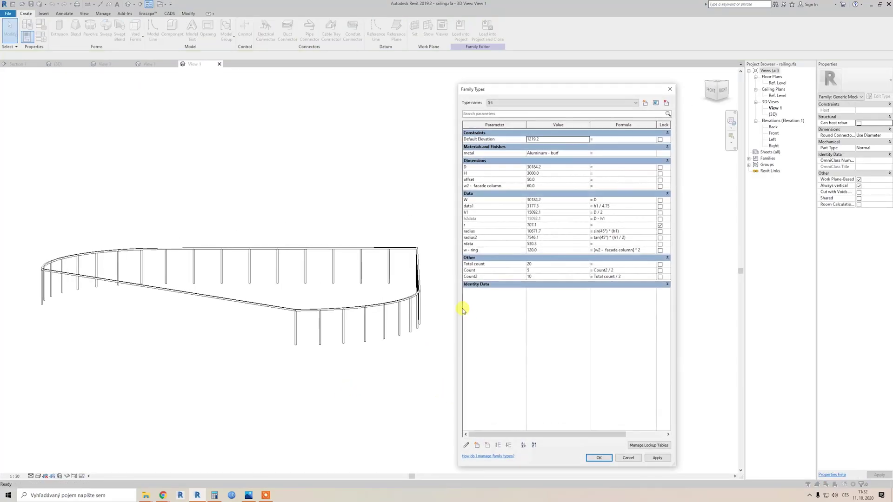
Set the railing family's D parameter to 20000 and its H parameter to 6000, applying each change.
click(554, 166)
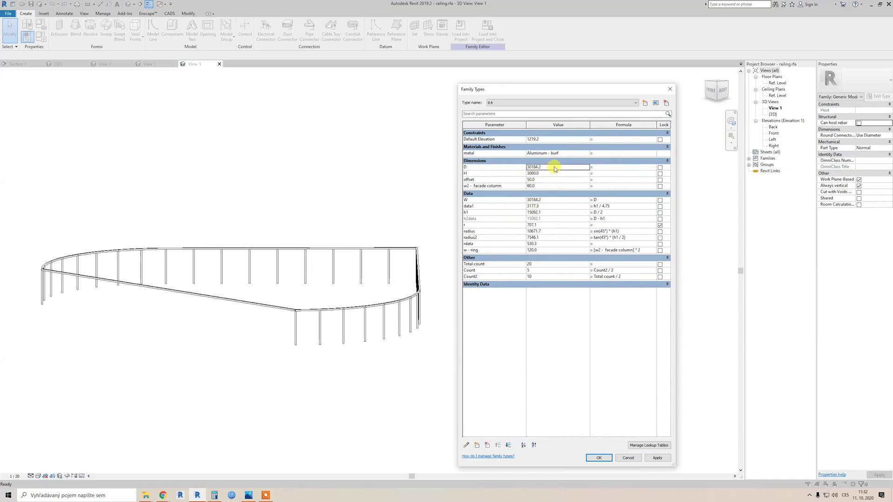
text(20000)
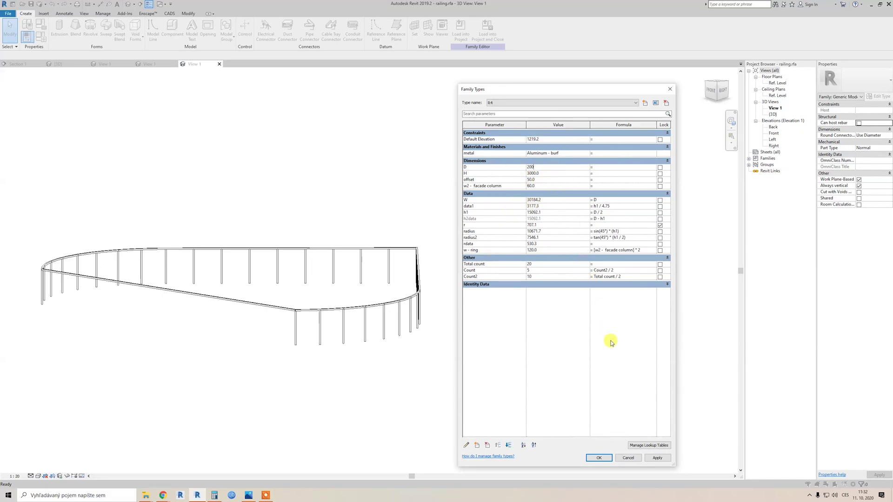
click(650, 459)
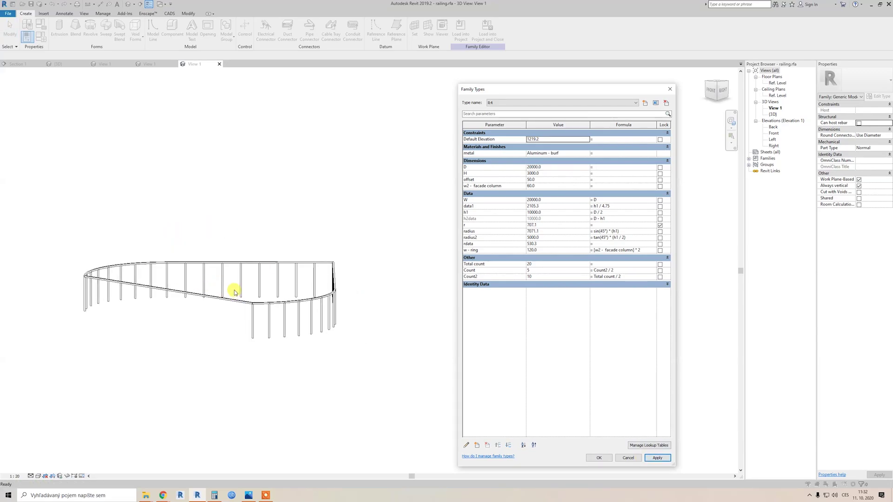
click(554, 172)
text(6000)
click(656, 457)
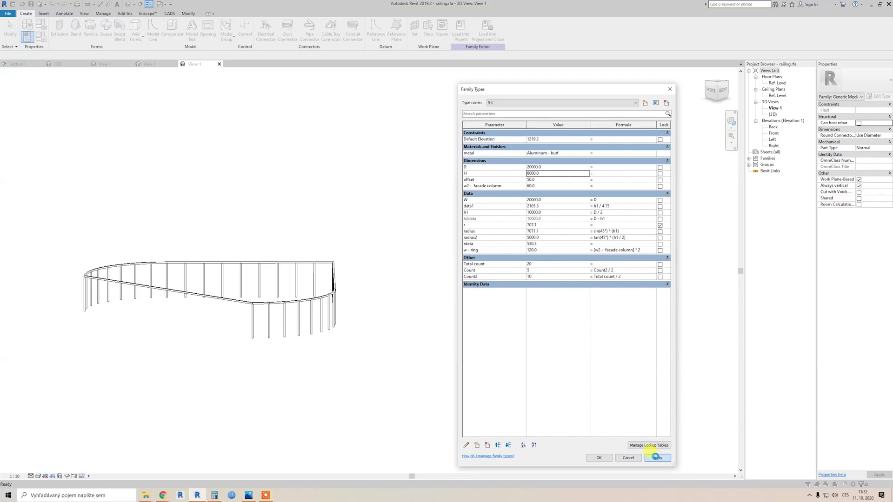
Set the railing family's w2 - facade column parameter to 100 and apply the change.
click(547, 185)
text(100)
click(656, 458)
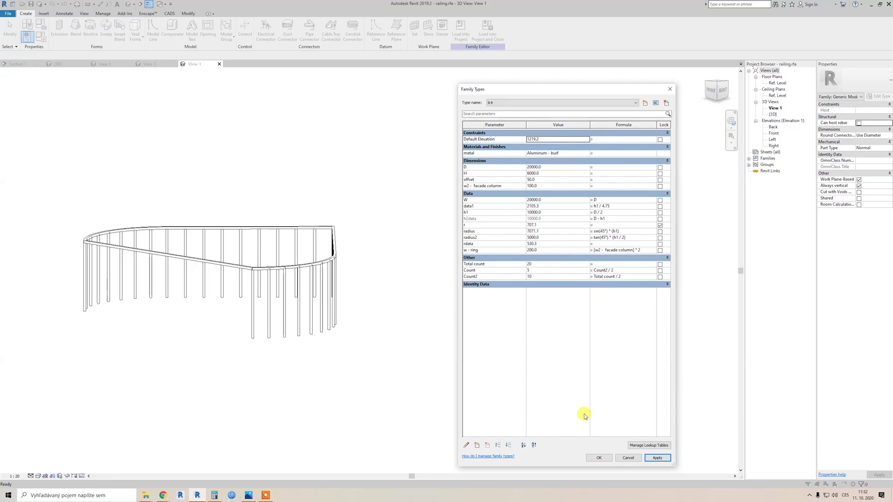
Leave the family types and close the railing family without saving its changes.
click(628, 459)
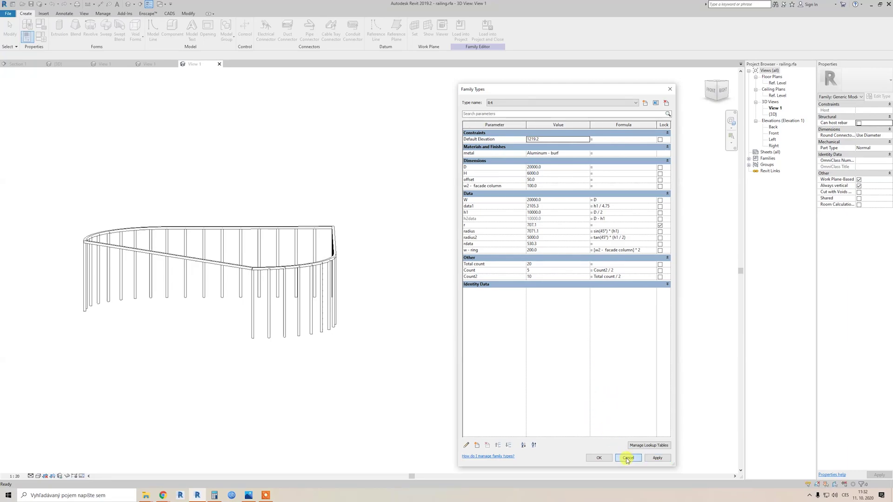
click(219, 64)
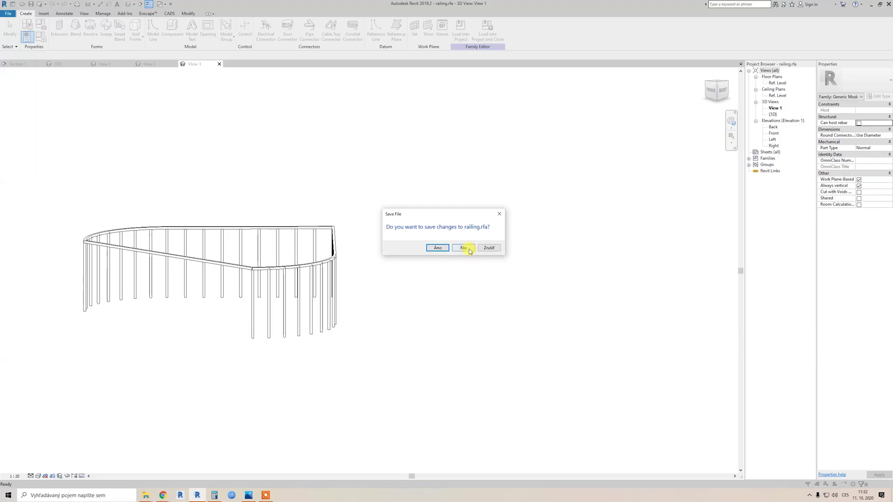
click(466, 248)
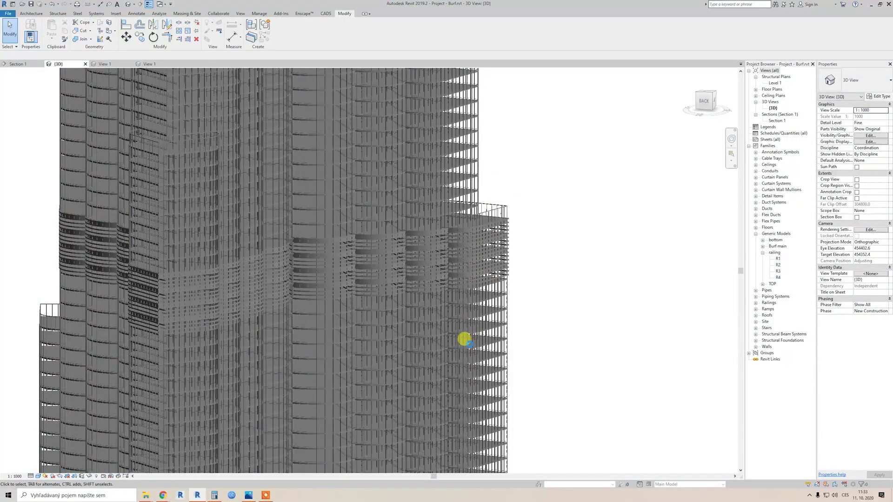
Open the spire's TOP family for editing from the project's 3D view and review its height and radius parameters in Family Types.
middle_drag(504, 198, 279, 243)
click(279, 242)
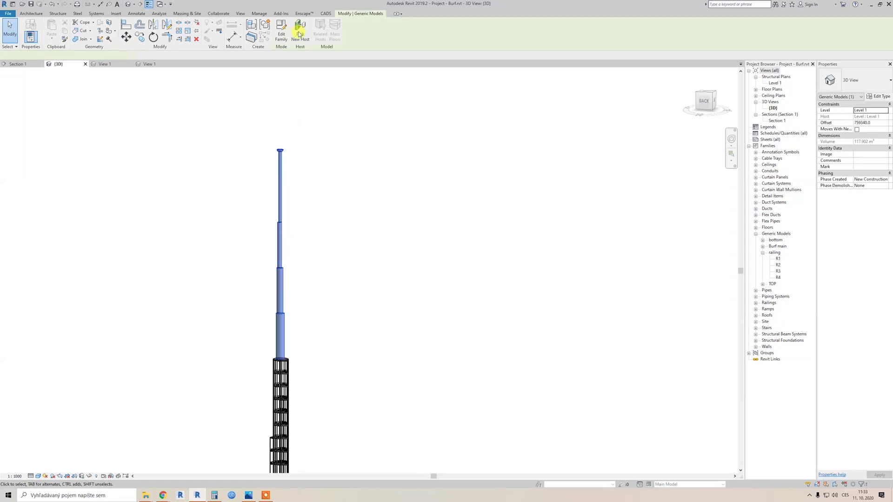
click(281, 30)
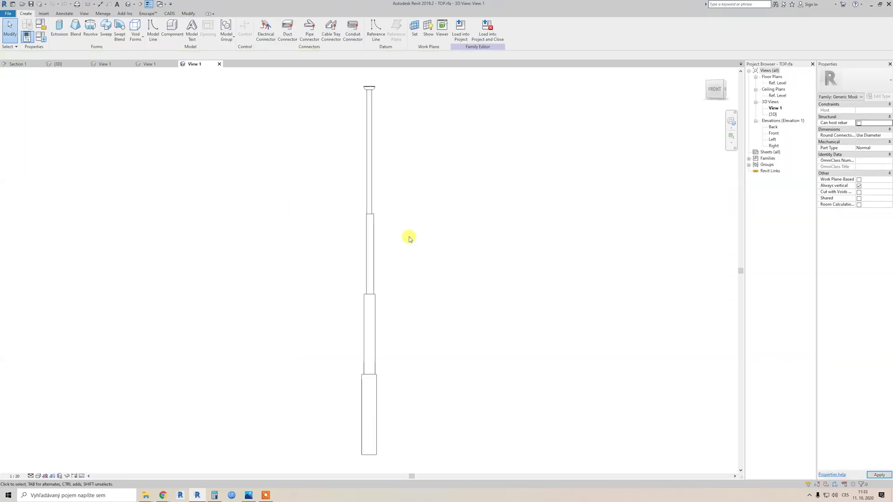
key(f)
key(t)
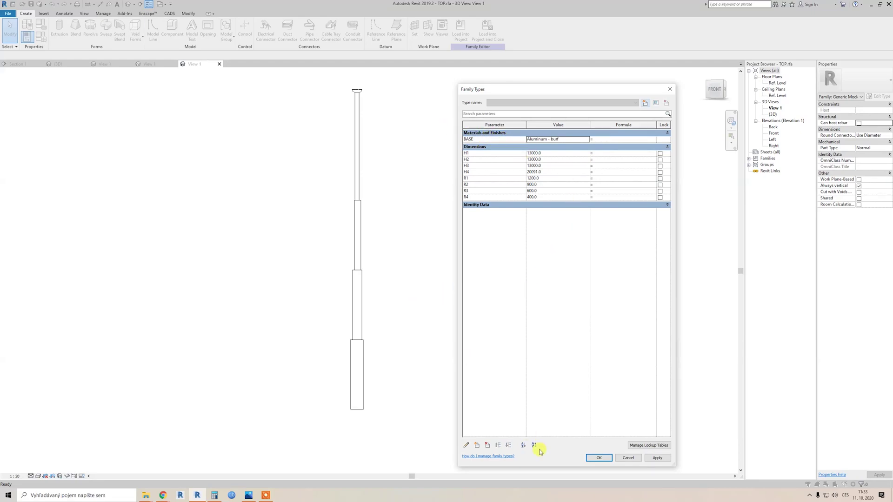
key(Escape)
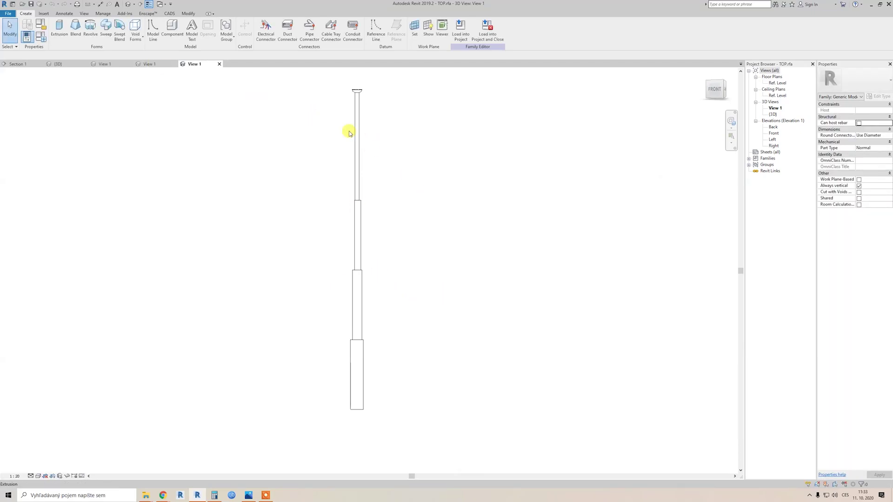
Return from the TOP family to the Burf project and open its Section 1 view.
click(151, 64)
click(105, 64)
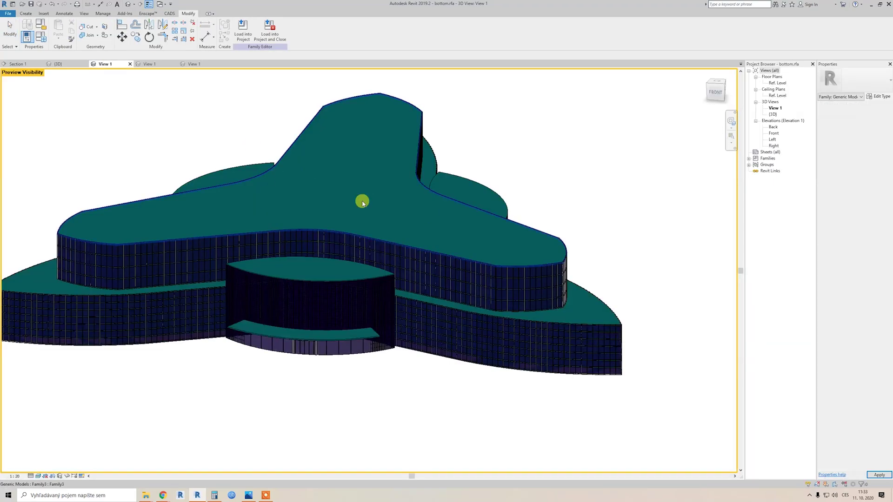
click(86, 65)
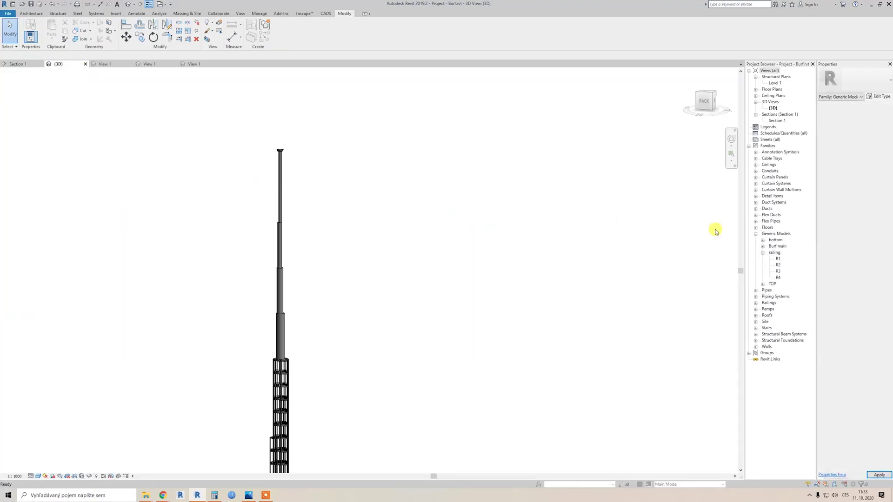
double_click(776, 122)
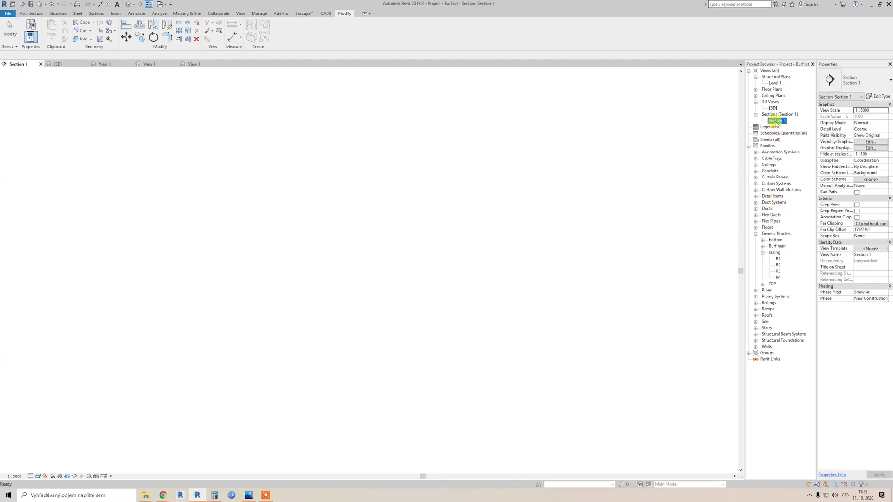
Examine the whole tower and its overall height dimension in the section, from the base to the spire.
scroll(414, 223, down, 2)
scroll(410, 258, up, 3)
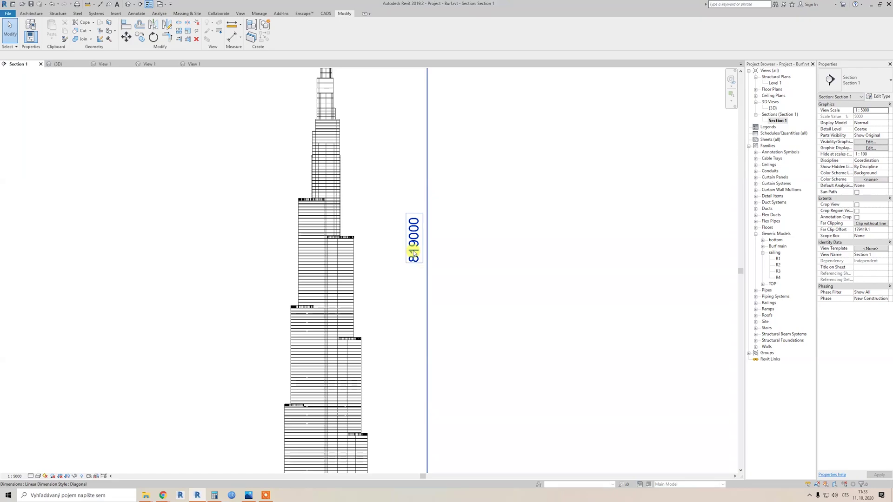
scroll(413, 253, down, 2)
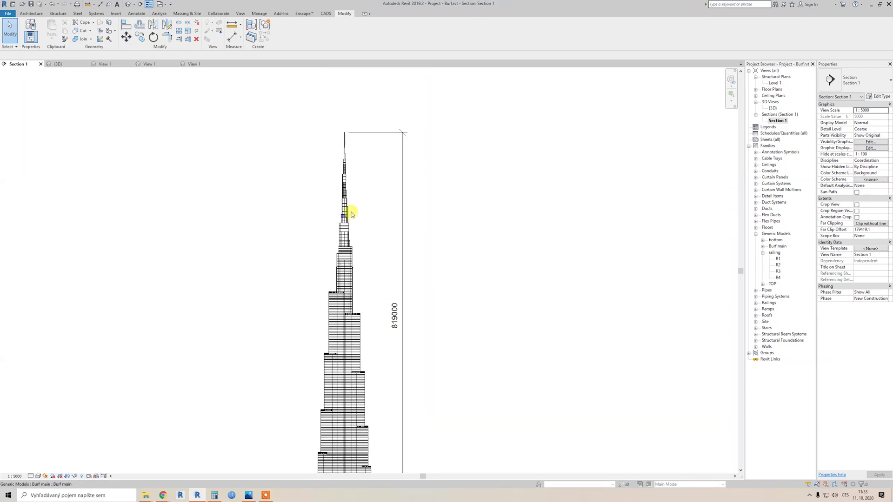
scroll(357, 221, down, 3)
scroll(363, 255, up, 3)
scroll(363, 254, up, 2)
scroll(378, 309, down, 2)
scroll(373, 319, up, 1)
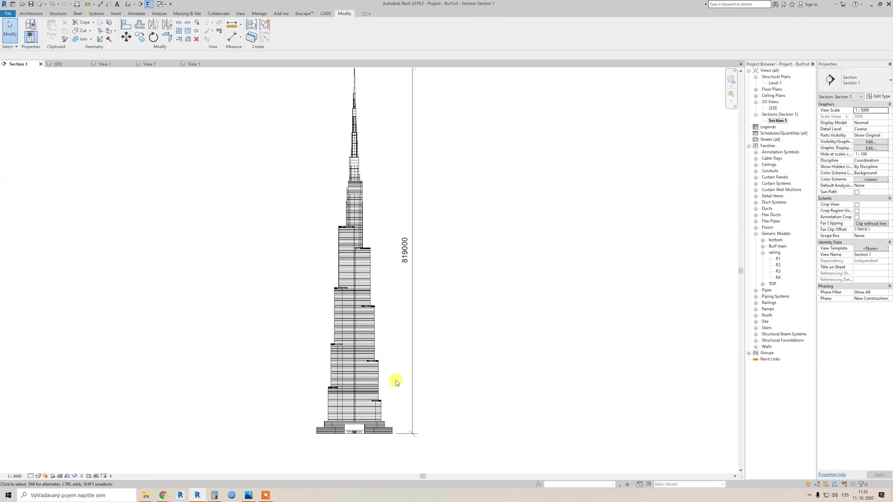
middle_drag(396, 382, 402, 405)
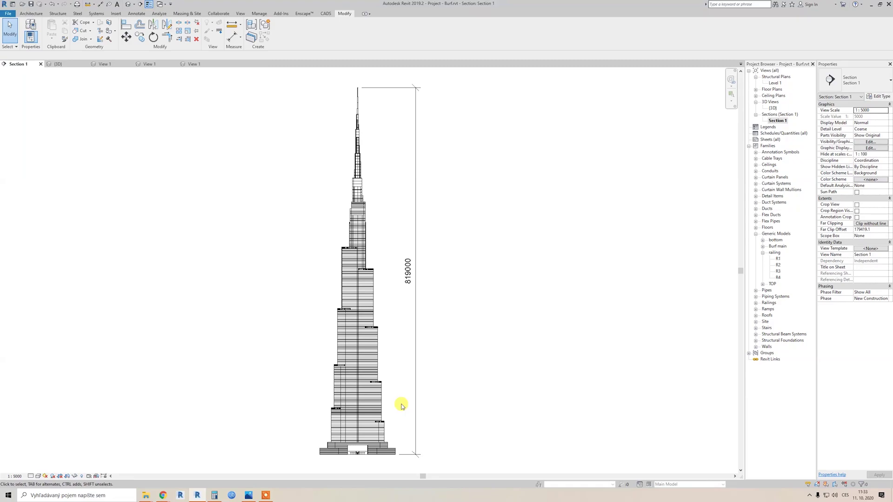
Review the project's Global Parameters for materials and dimensions, then close them with the values as they are.
click(259, 13)
click(148, 28)
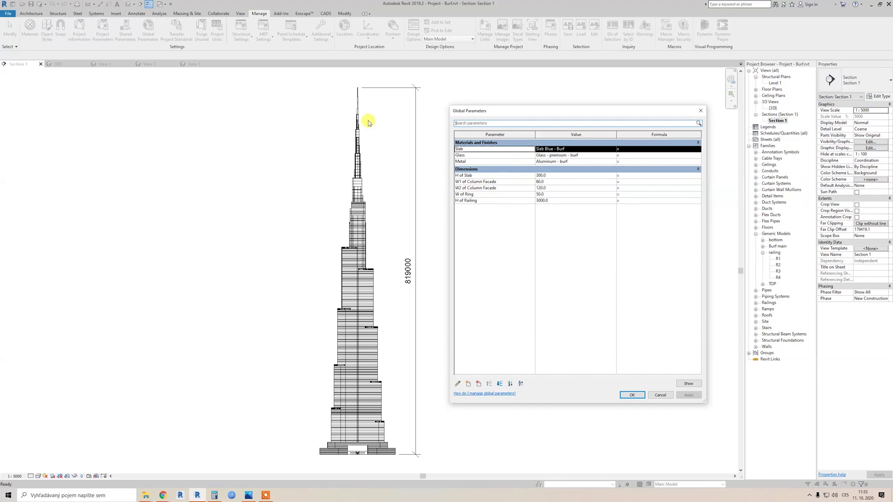
click(633, 395)
scroll(435, 311, down, 3)
scroll(433, 356, up, 4)
scroll(424, 340, down, 2)
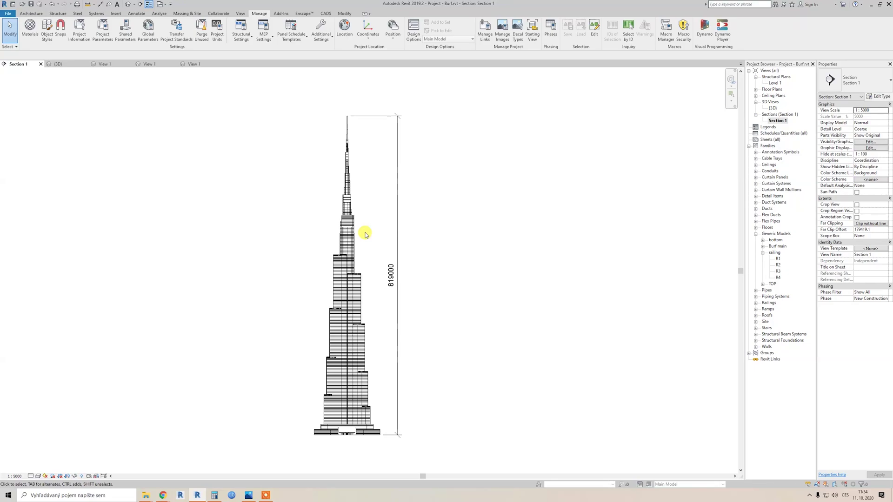
scroll(308, 282, down, 1)
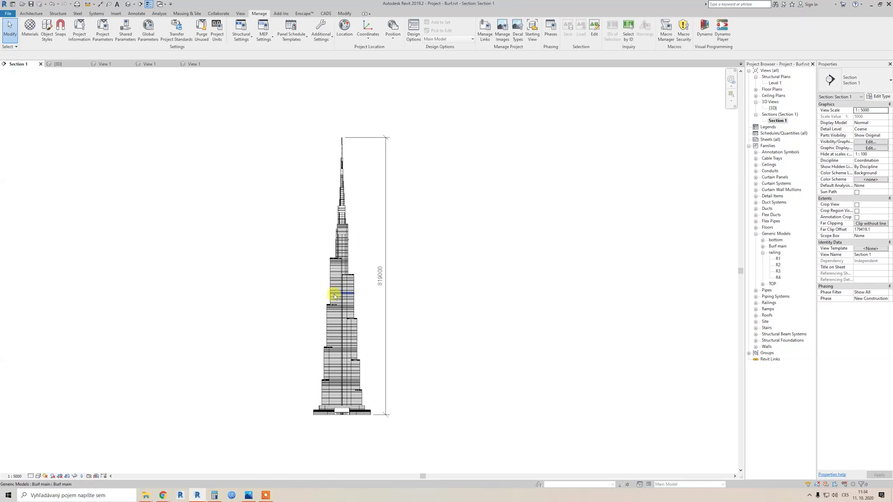